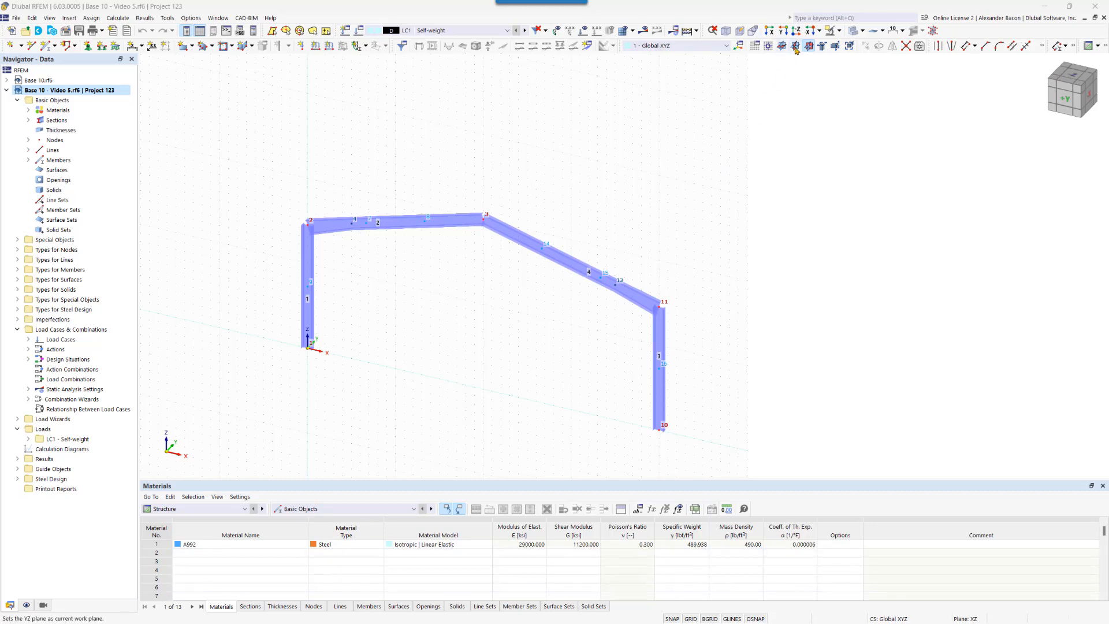
Set the work plane to XY and start Move/Copy on the entire portal frame.
click(796, 46)
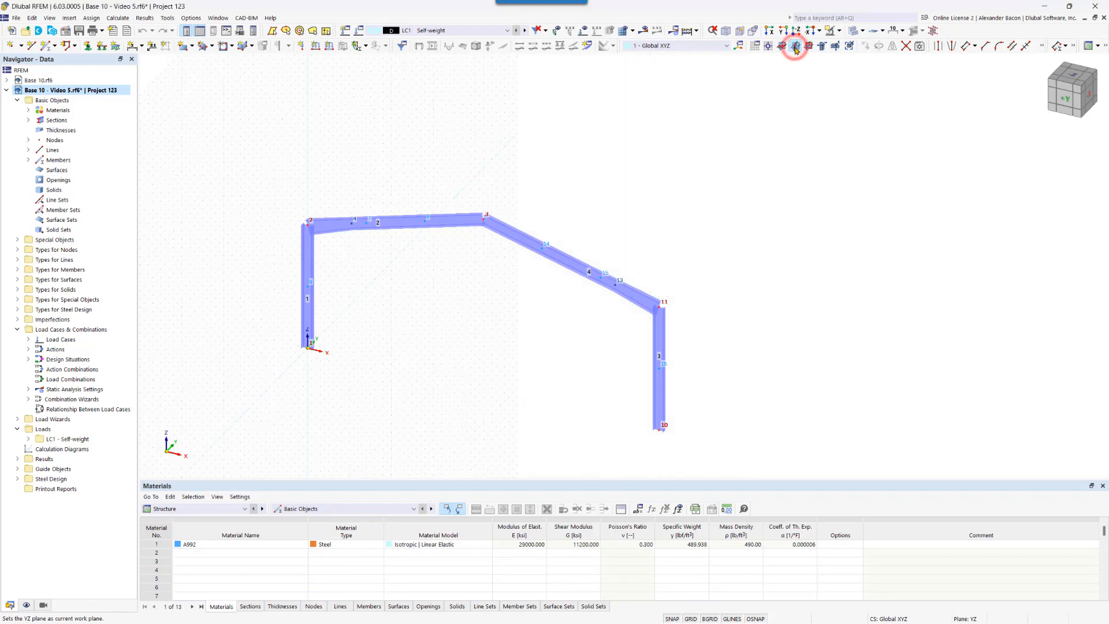
click(780, 45)
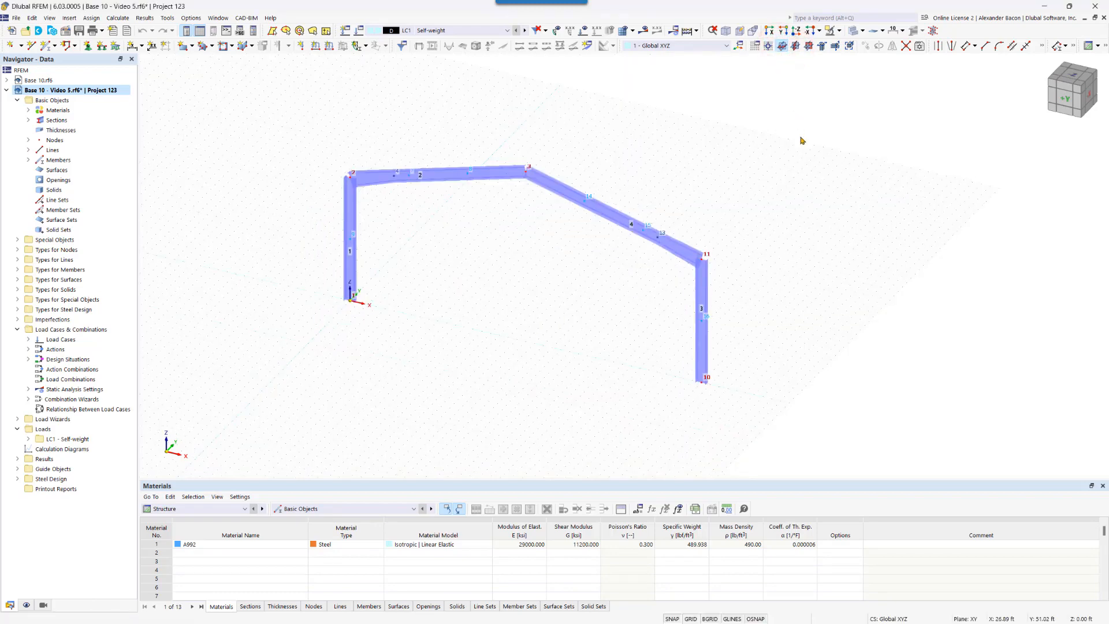
drag(814, 114, 325, 408)
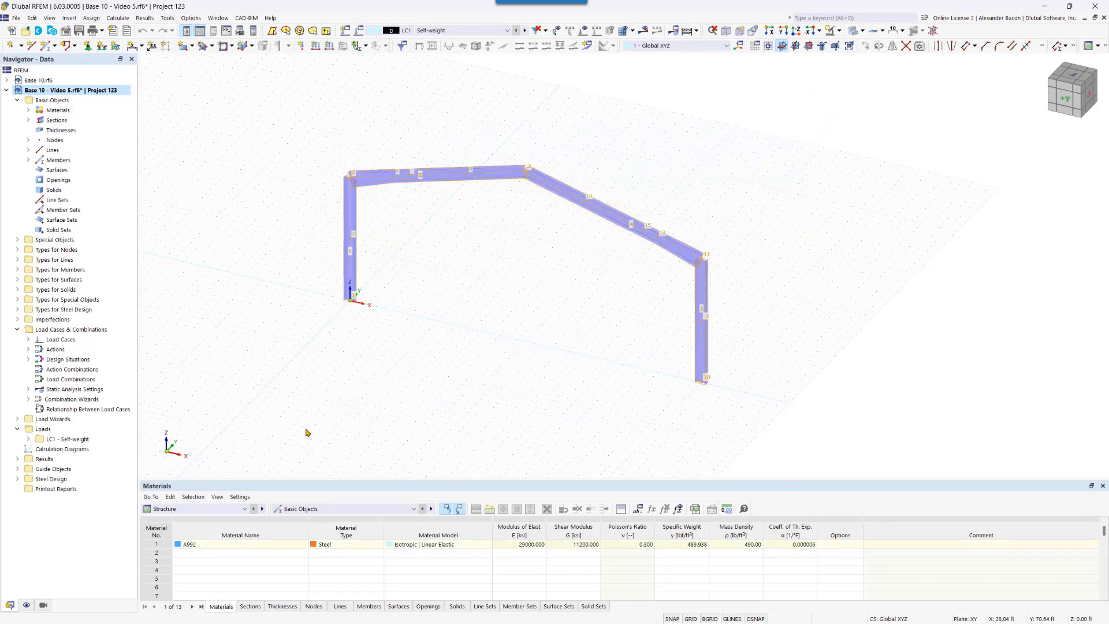
click(866, 45)
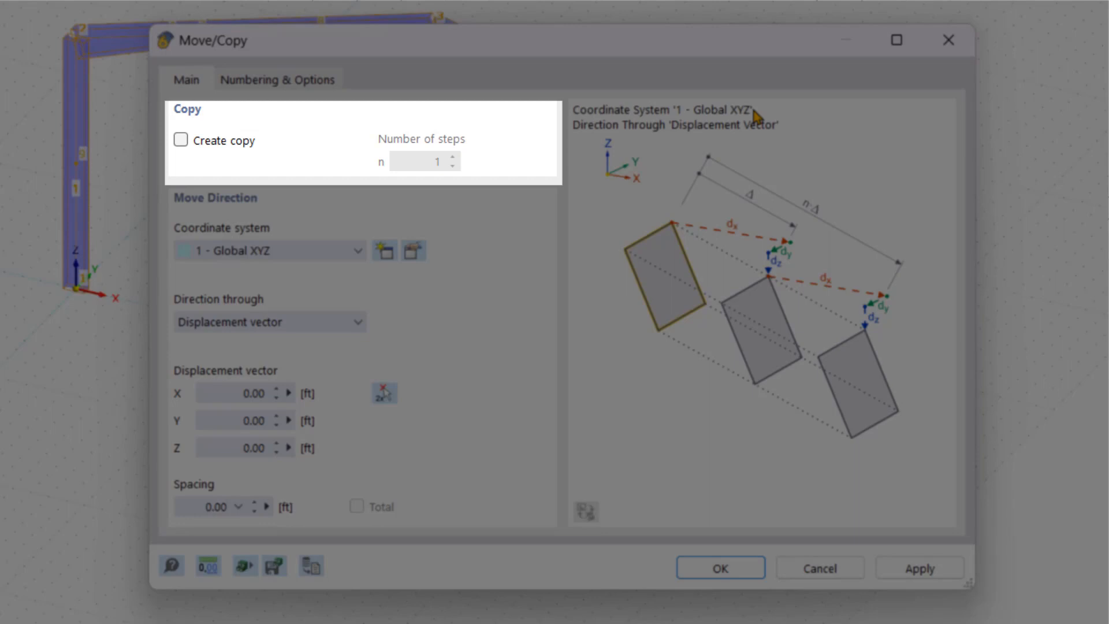
Configure the frame copy with 3 steps and a displacement vector of 15 ft in Y.
click(224, 140)
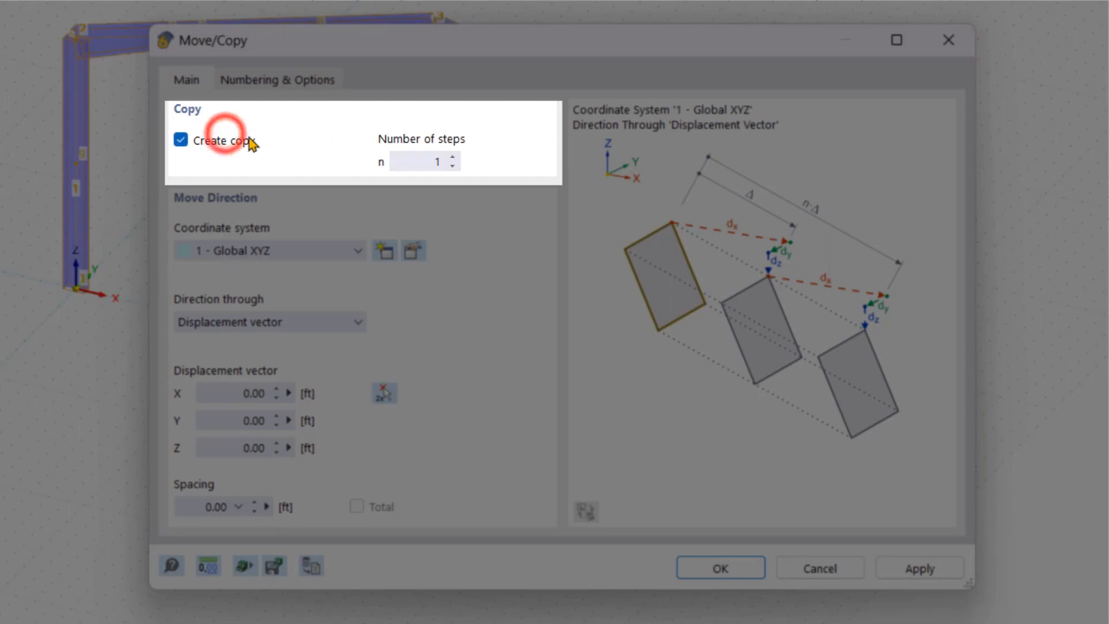
double_click(435, 160)
text(3)
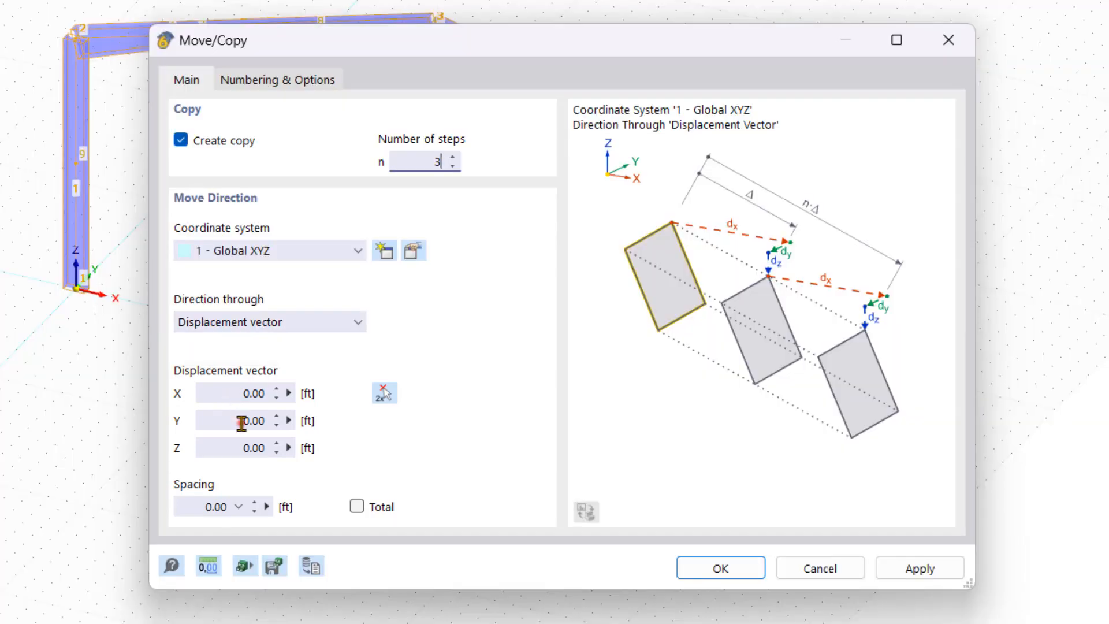
click(239, 417)
text(15)
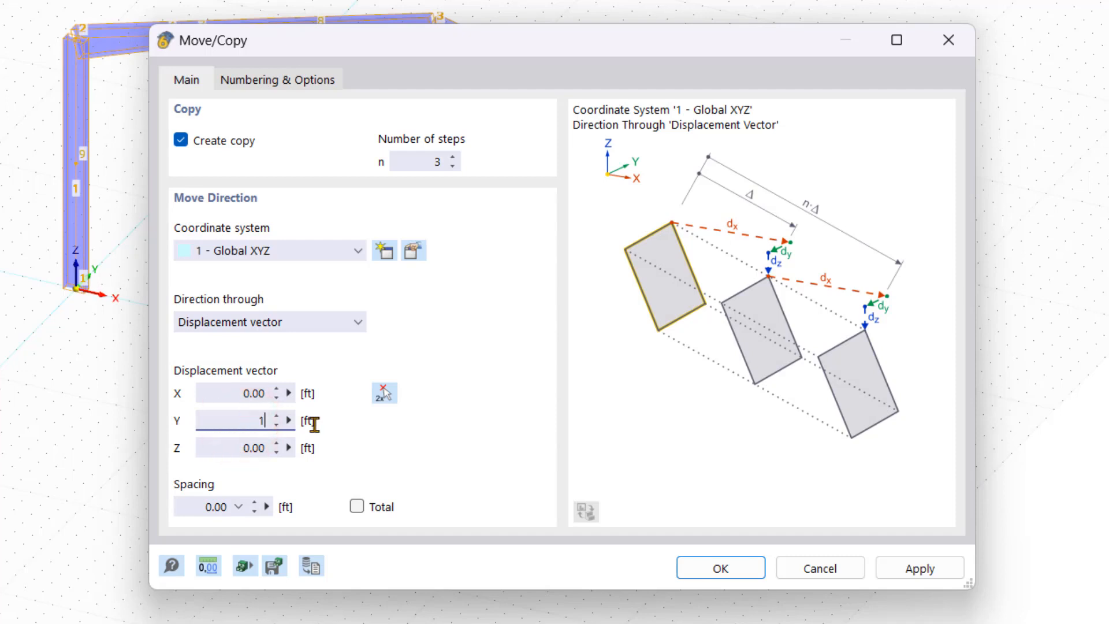
click(439, 460)
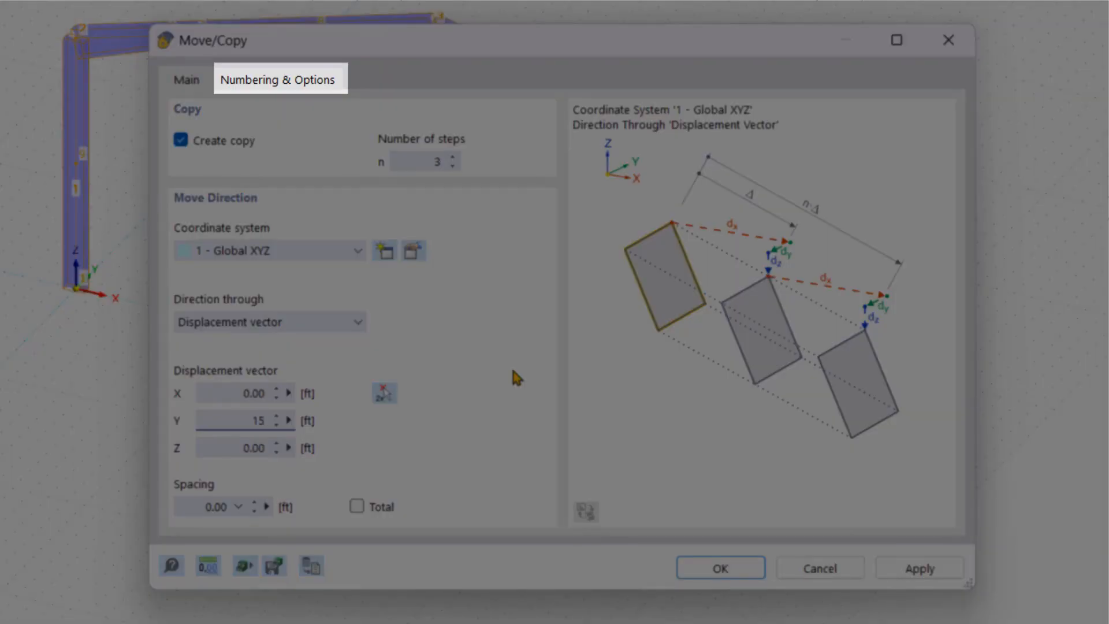
Enable step links that connect the copied nodes with members, and set the new template member's type to Truss.
click(260, 79)
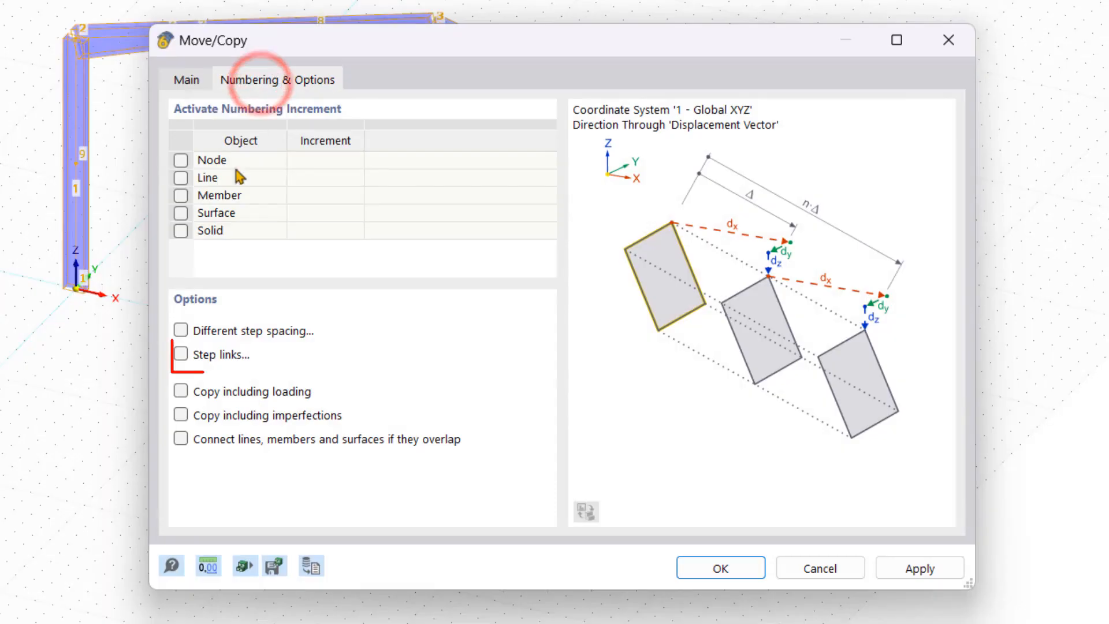
click(181, 354)
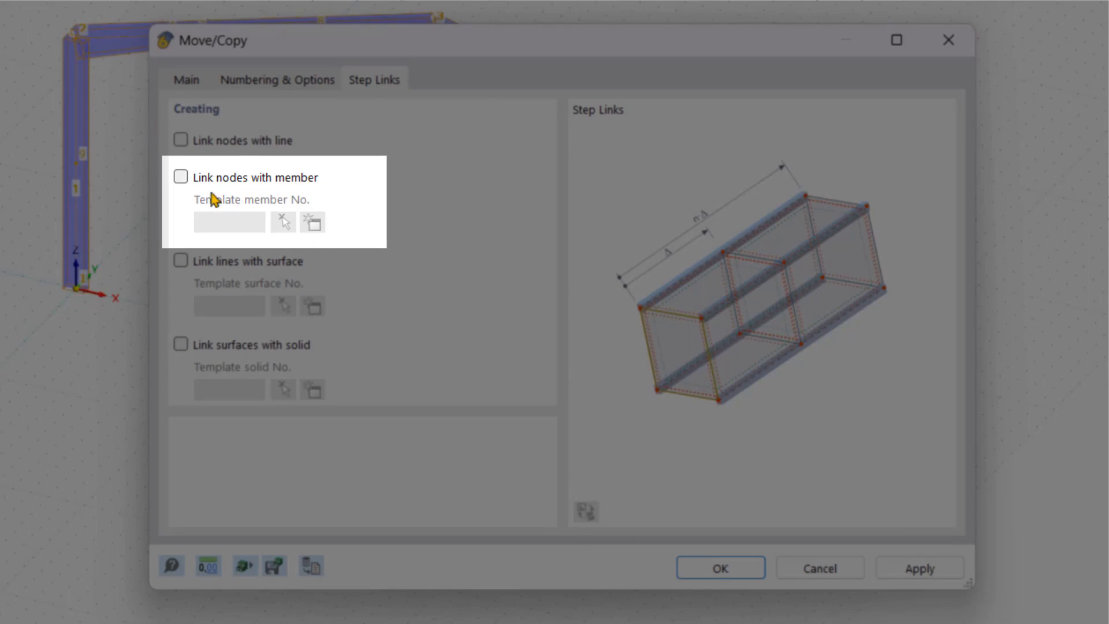
click(180, 177)
click(305, 227)
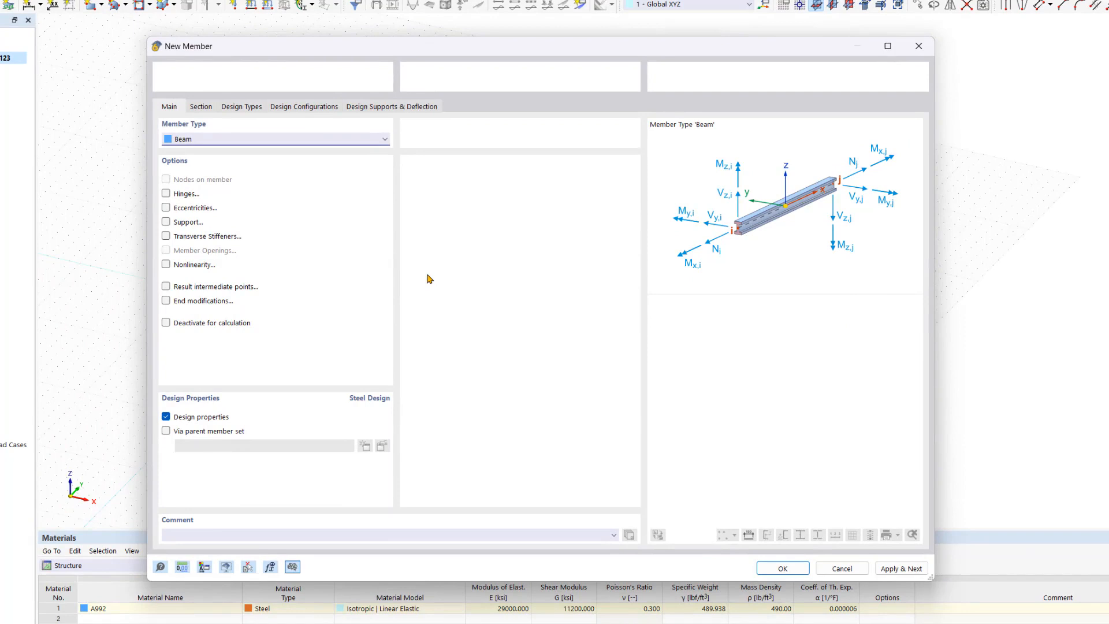
click(229, 140)
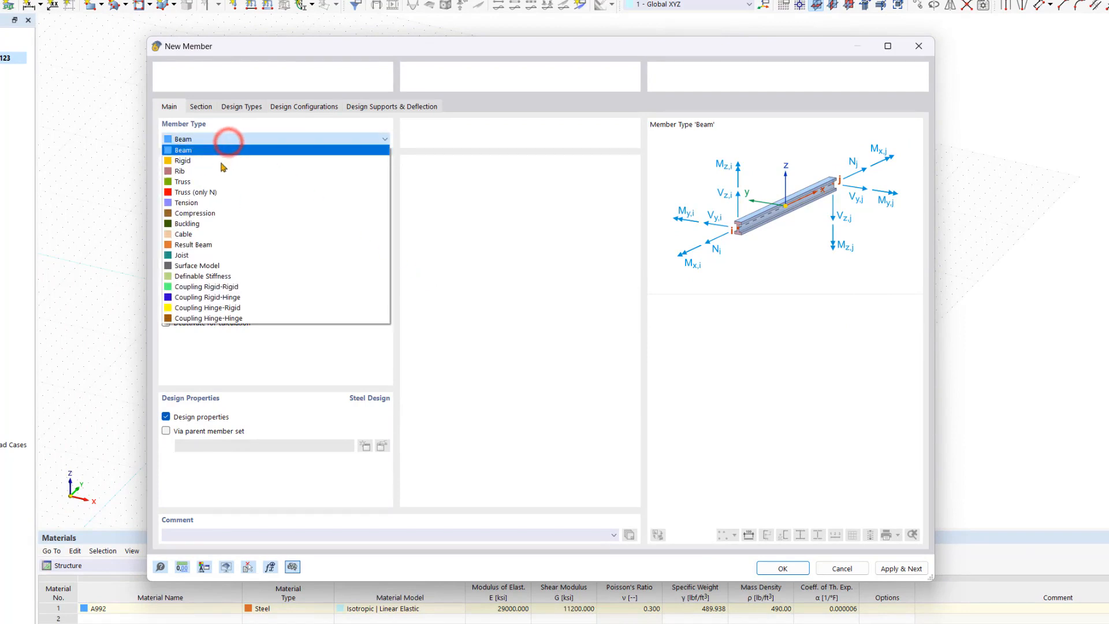
click(216, 182)
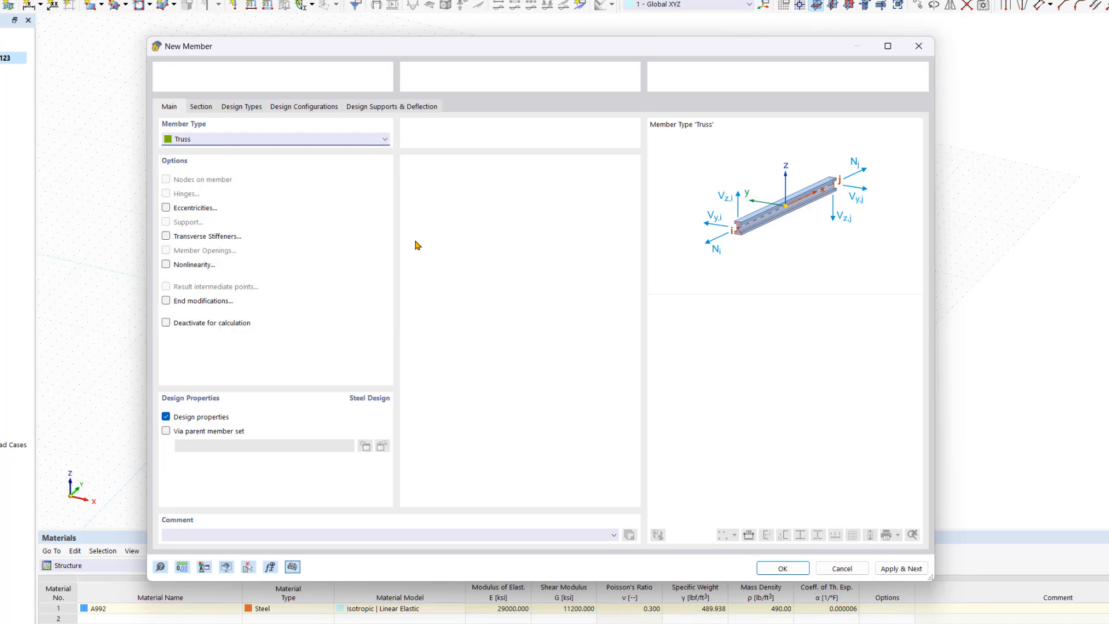
Filter the template member's section library to circular hollow sections for region United States and standard AISC 15.
click(202, 107)
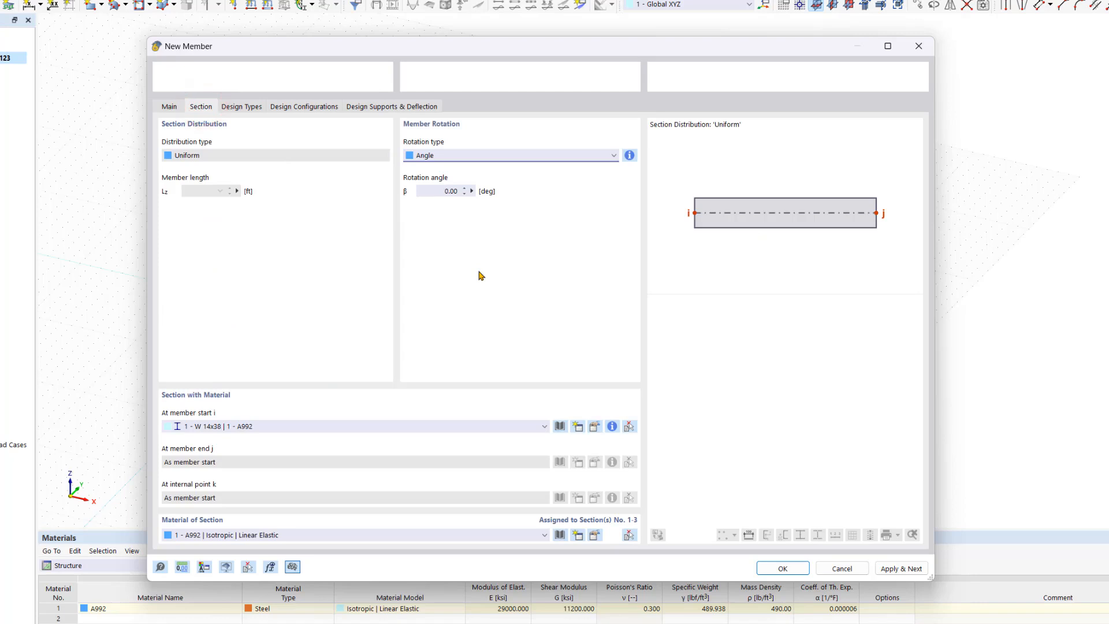
click(560, 426)
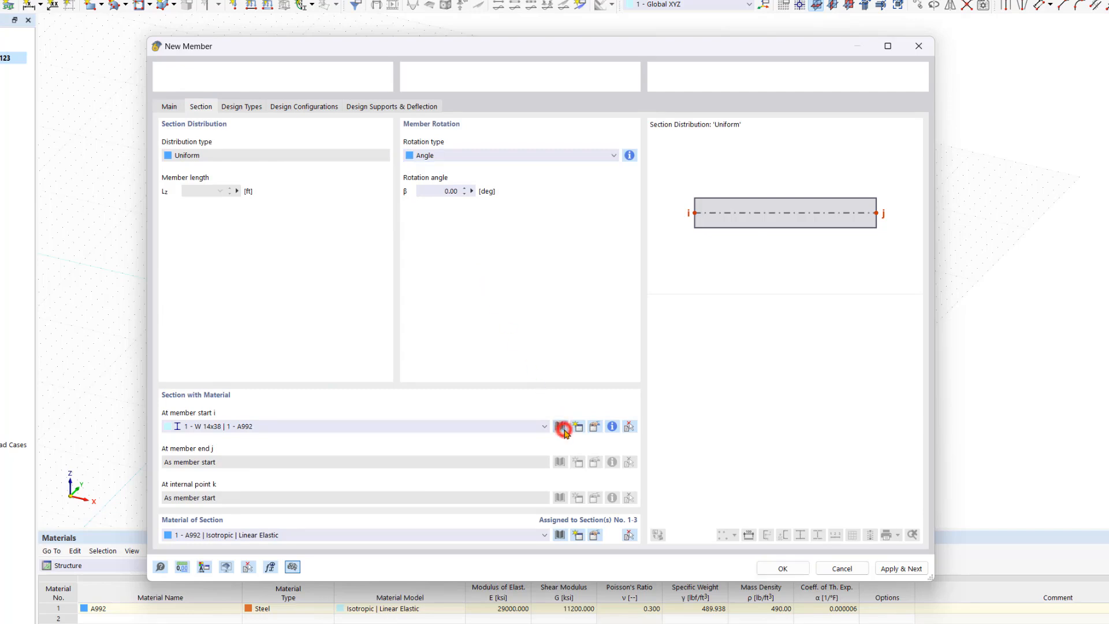
click(356, 140)
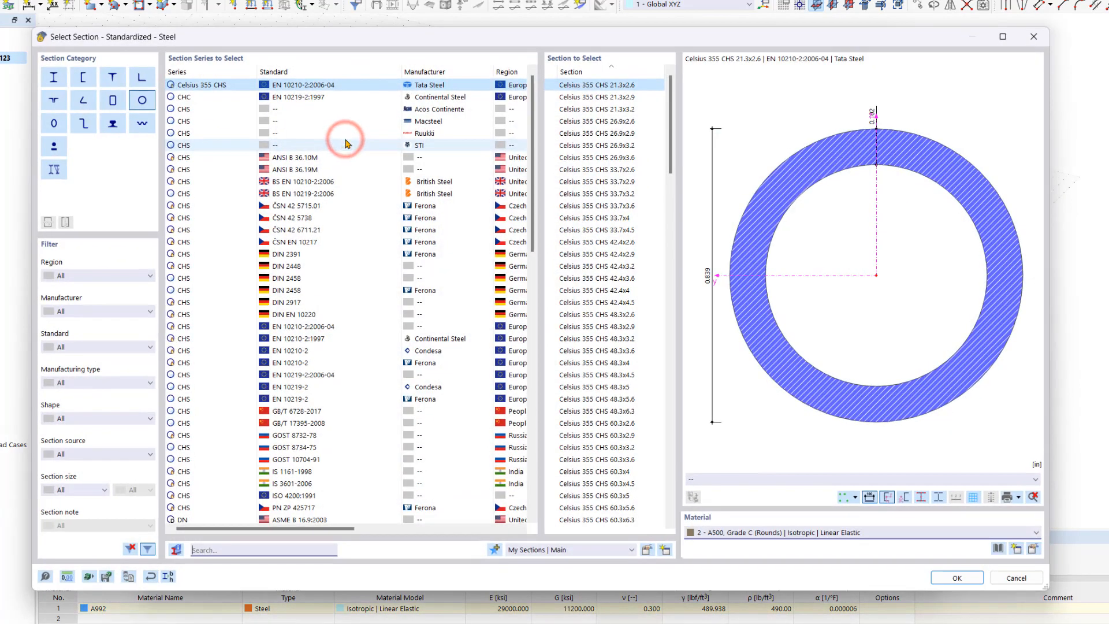
click(134, 275)
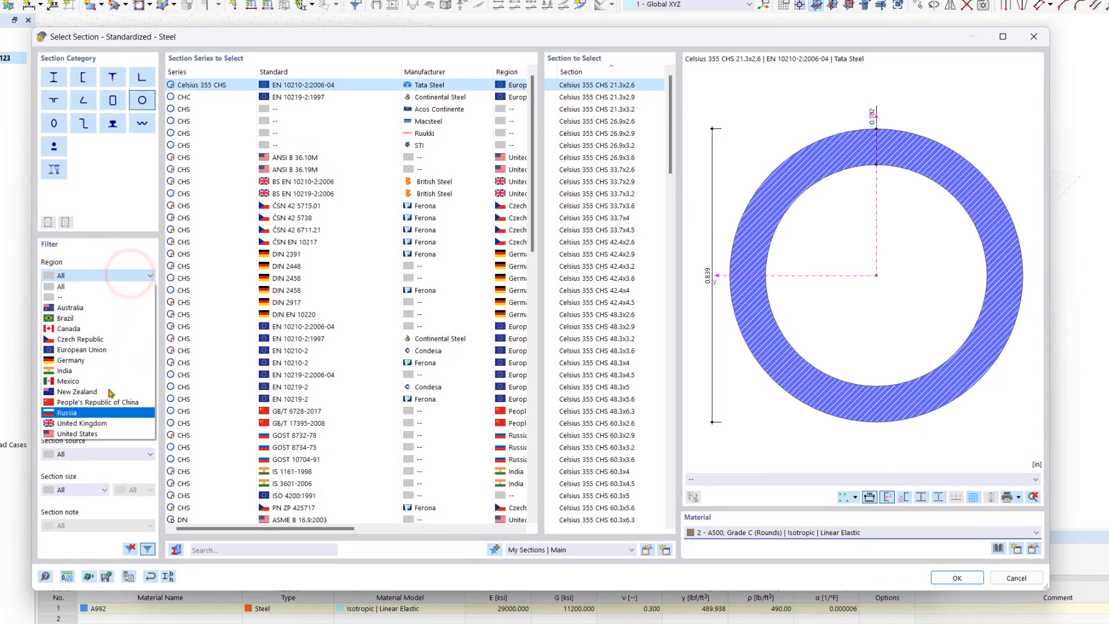
click(103, 435)
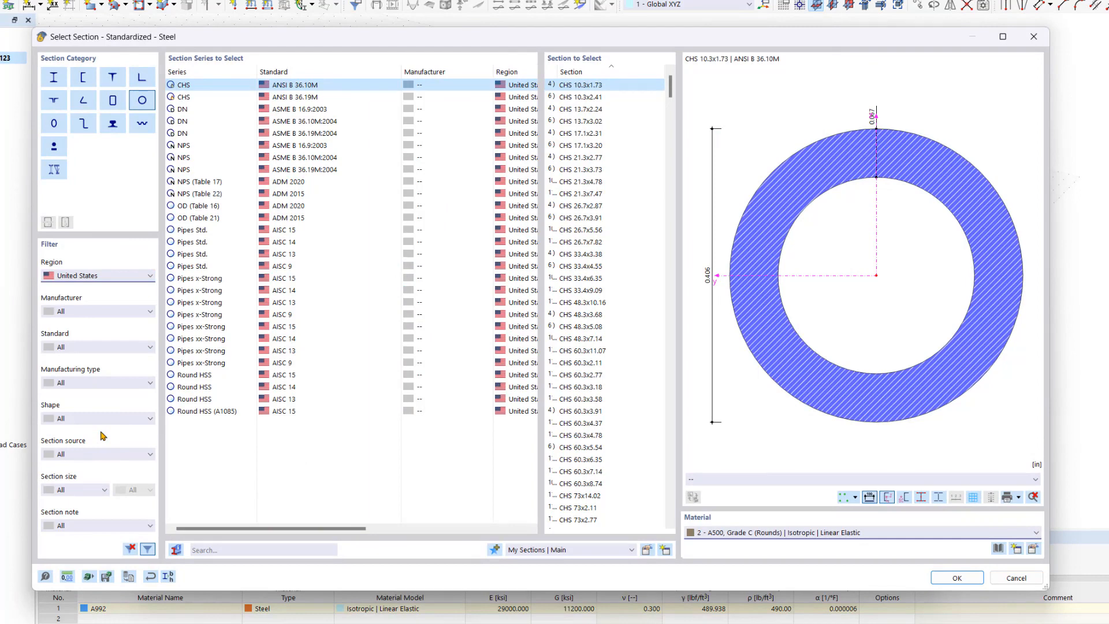
click(77, 312)
click(83, 347)
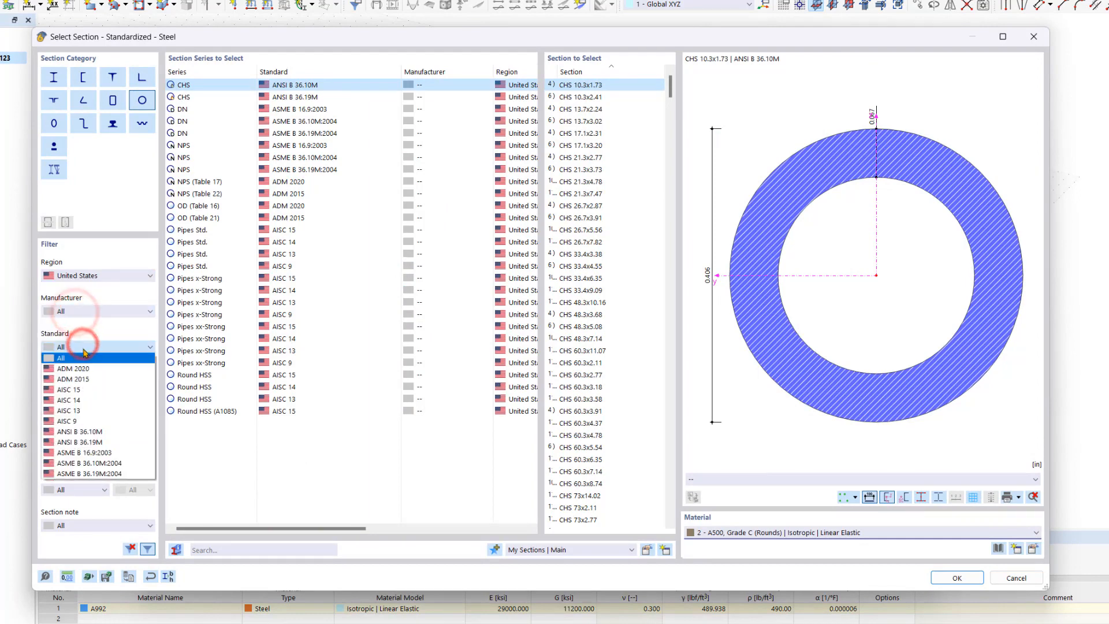
click(88, 390)
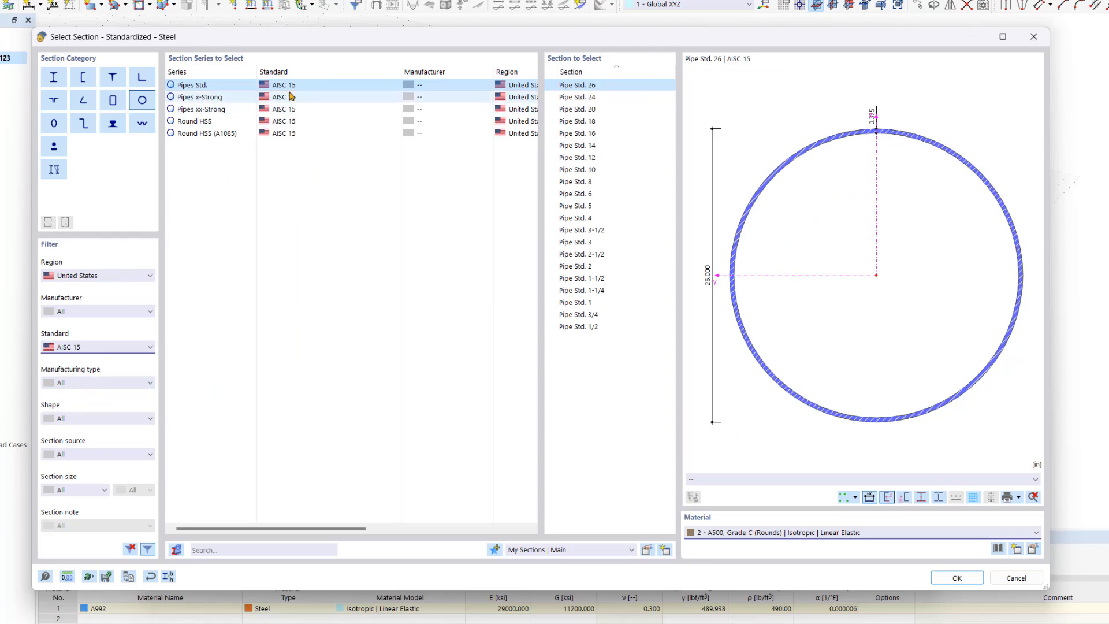
Assign section Round HSS 6.625x0.312 to the truss template member and generate the linked frame copies.
click(283, 120)
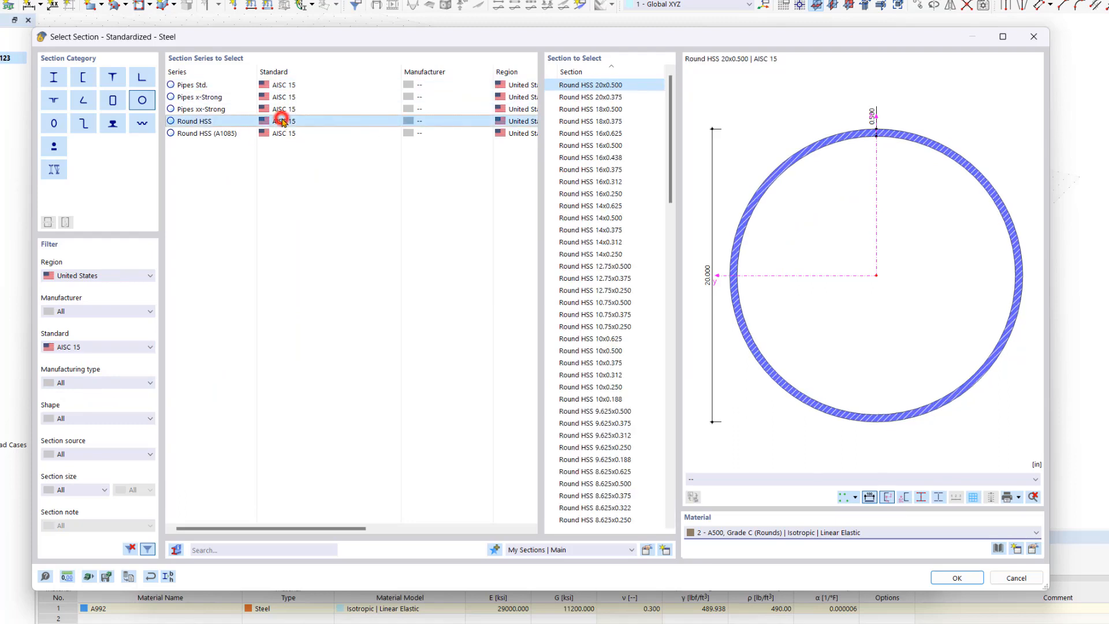
scroll(598, 280, down, 12)
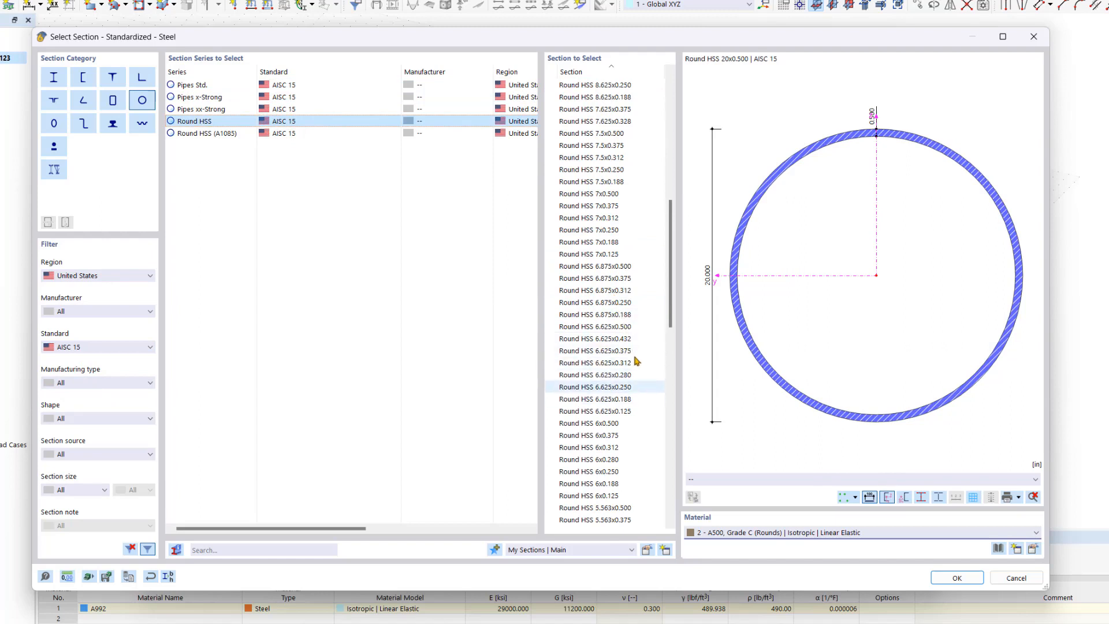
click(630, 362)
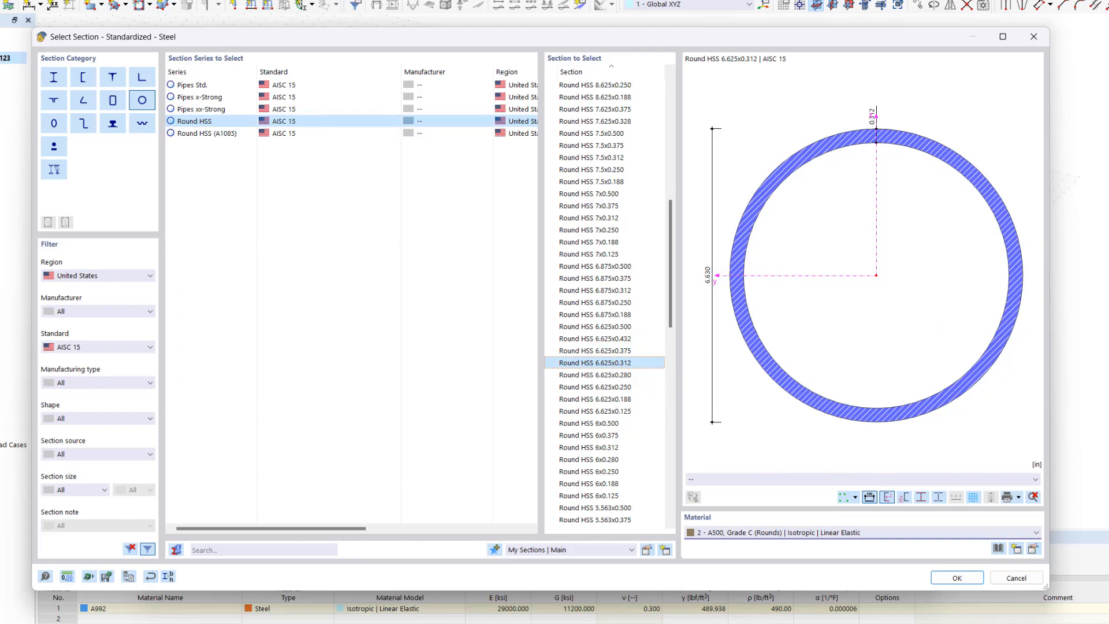
click(963, 578)
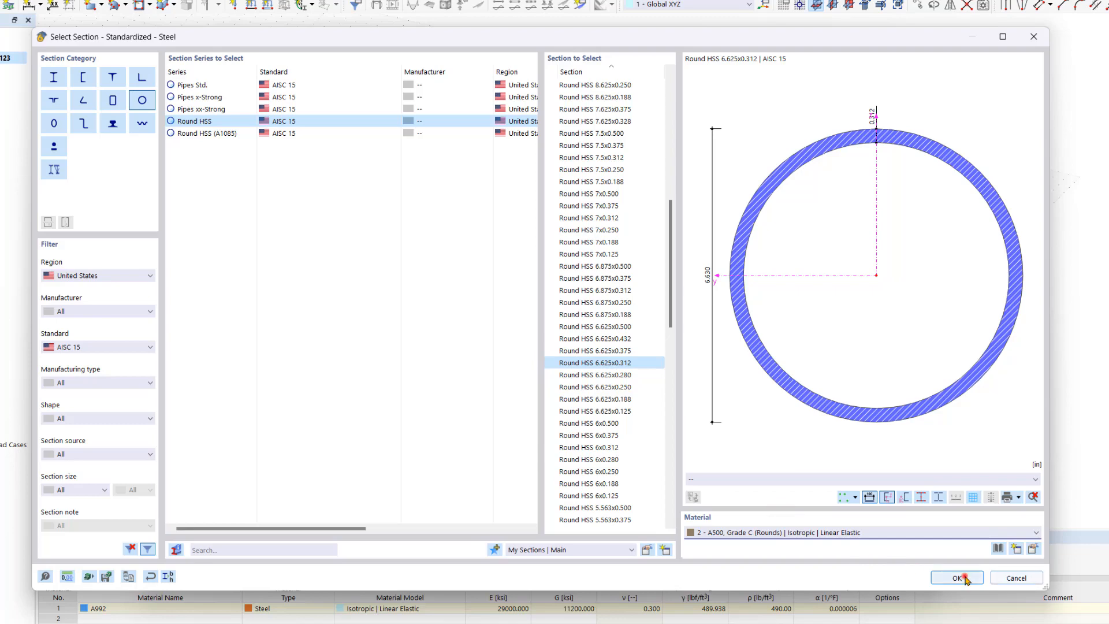
click(784, 569)
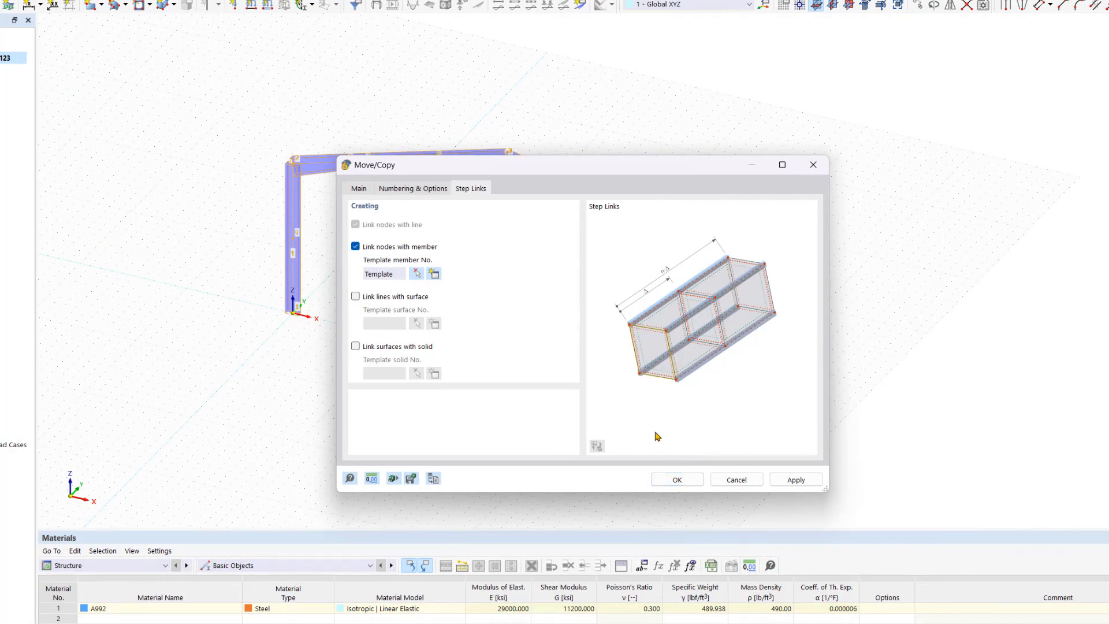
click(694, 480)
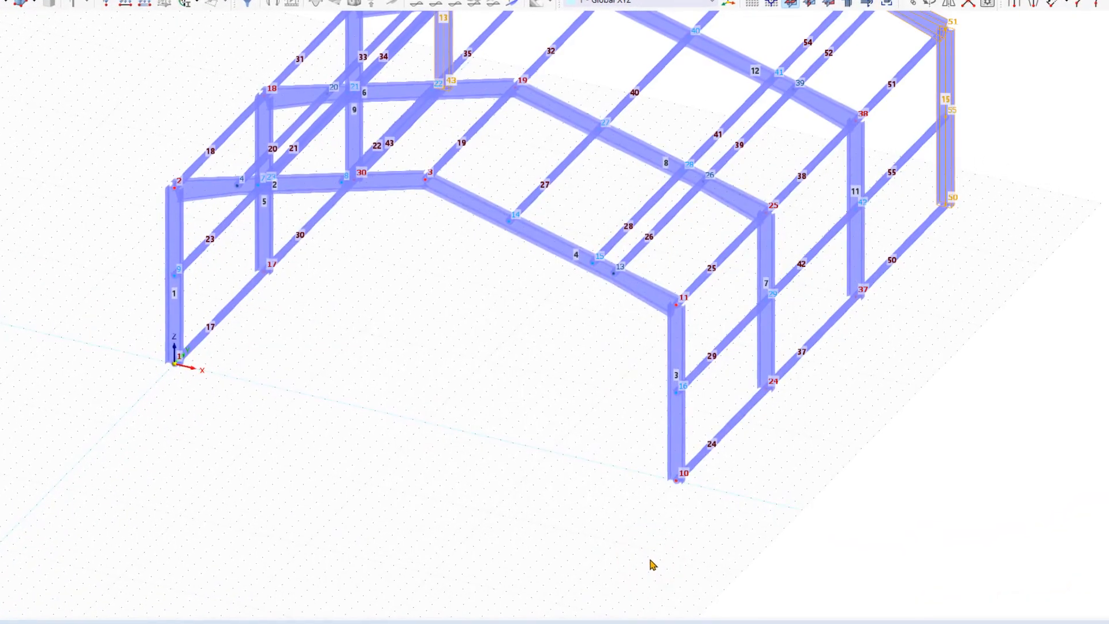
Delete the two rows of roof members at the rafter taper nodes: members 20, 33, 46 and 26, 39, 52.
scroll(716, 532, down, 1)
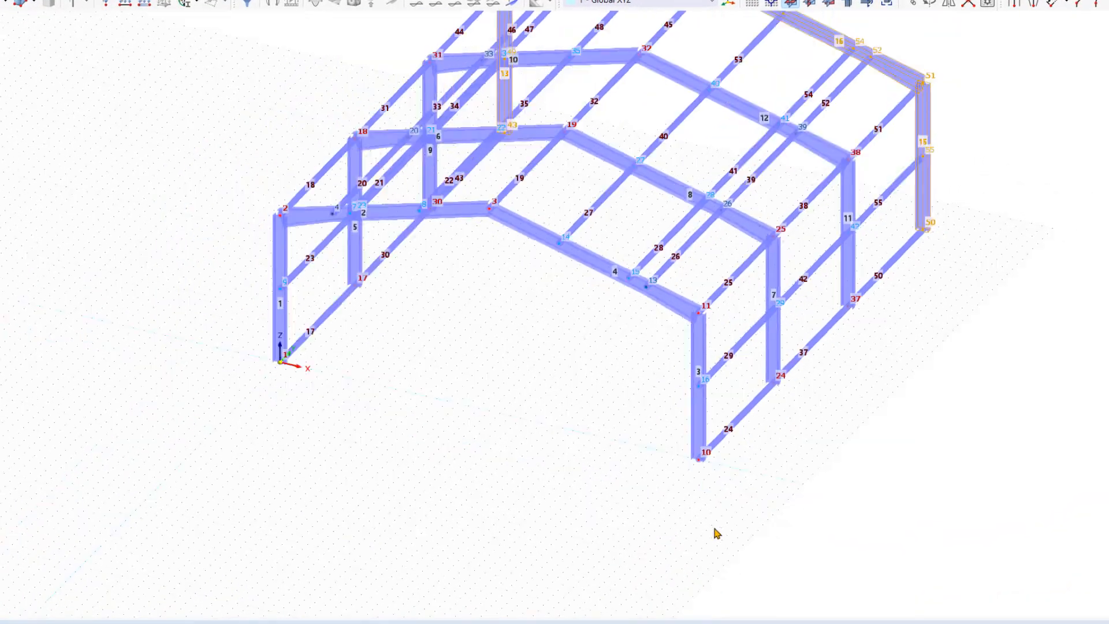
ctrl+middle_drag(773, 498, 718, 507)
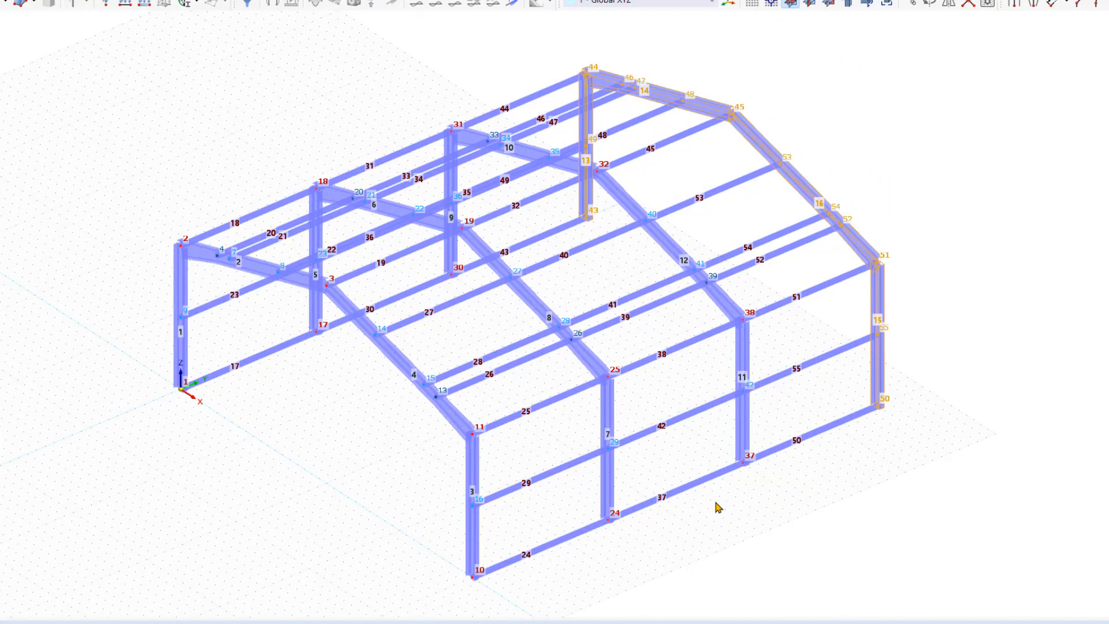
scroll(411, 471, up, 1)
ctrl+middle_drag(411, 471, 528, 518)
scroll(528, 518, down, 2)
ctrl+middle_drag(772, 360, 783, 353)
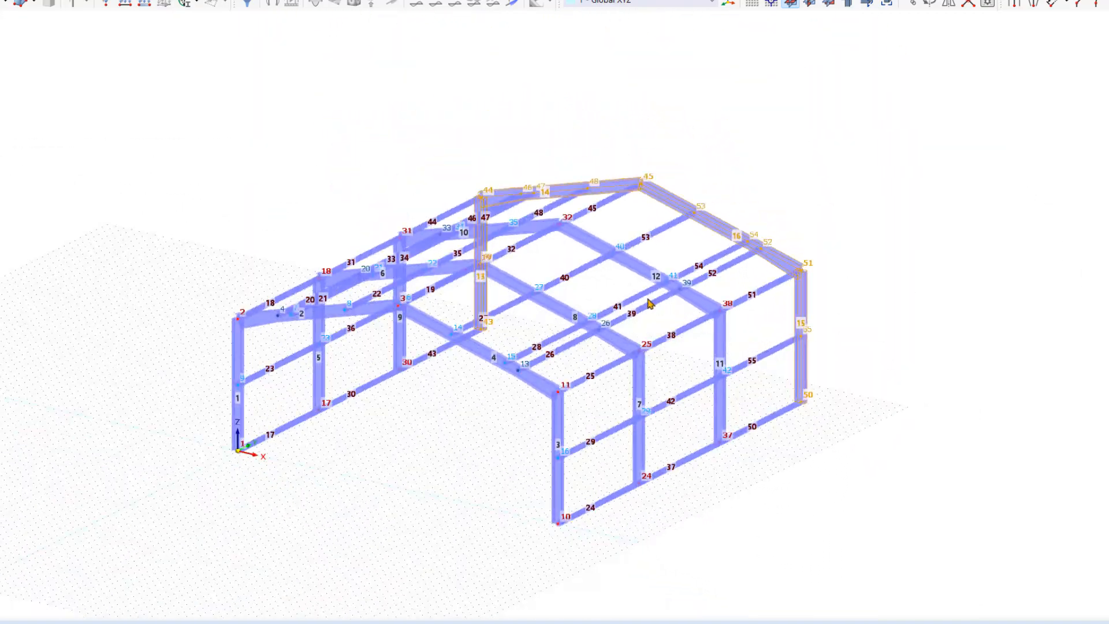
ctrl+middle_drag(618, 288, 695, 466)
drag(653, 570, 693, 91)
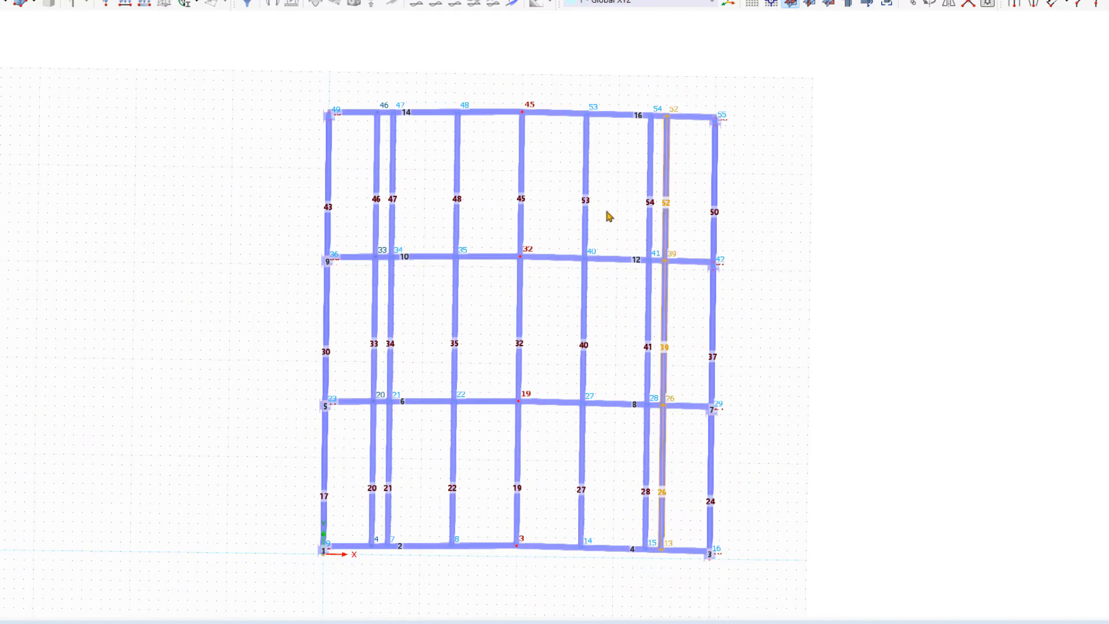
drag(361, 574, 386, 95)
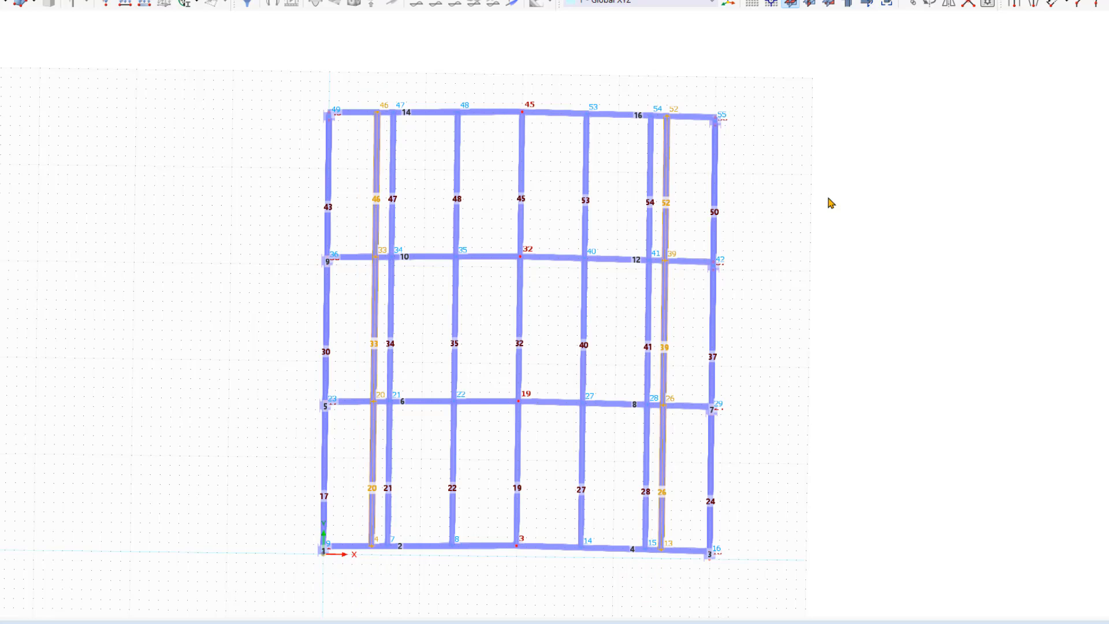
key(Delete)
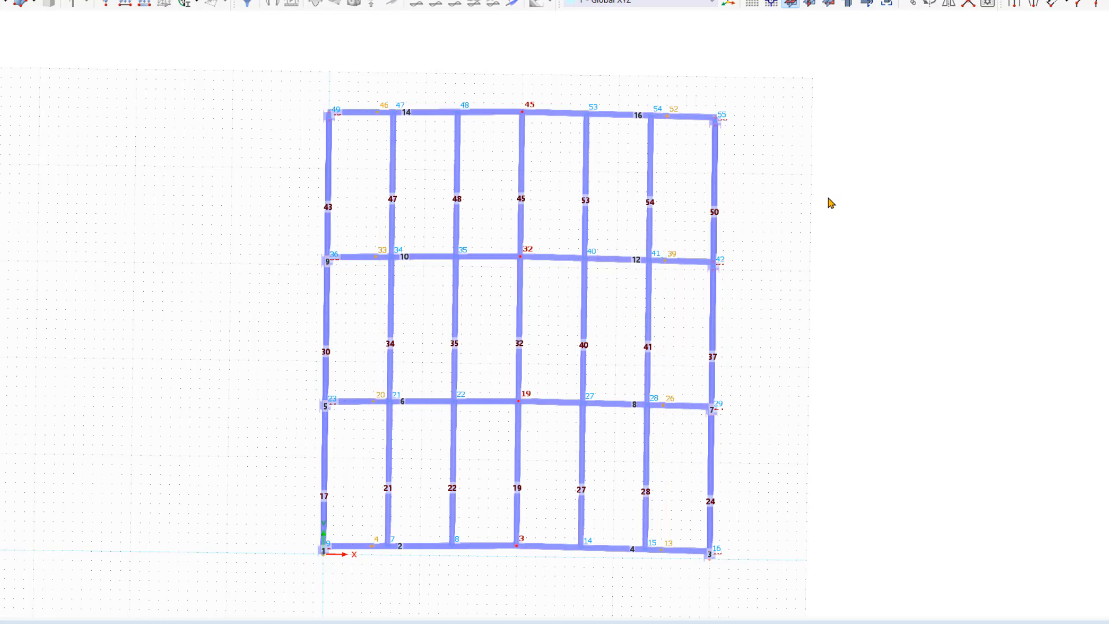
Inspect the intermediate nodes on the front frame's rafters, members 2 and 4, in a 3D view.
ctrl+middle_drag(828, 198, 750, 139)
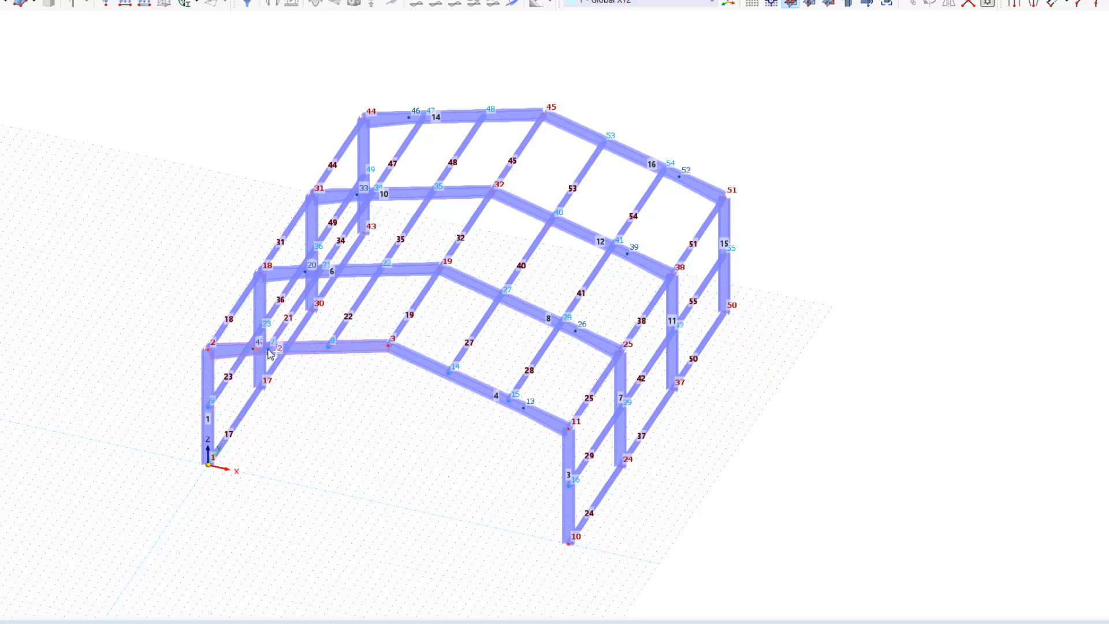
mouse_move(270, 354)
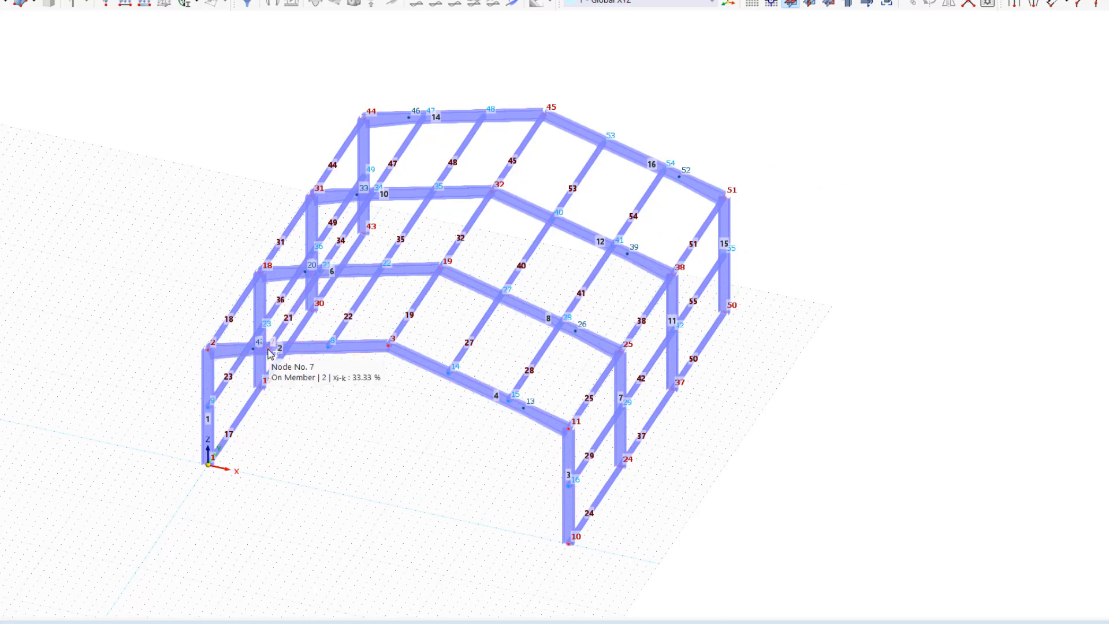
click(330, 347)
click(453, 375)
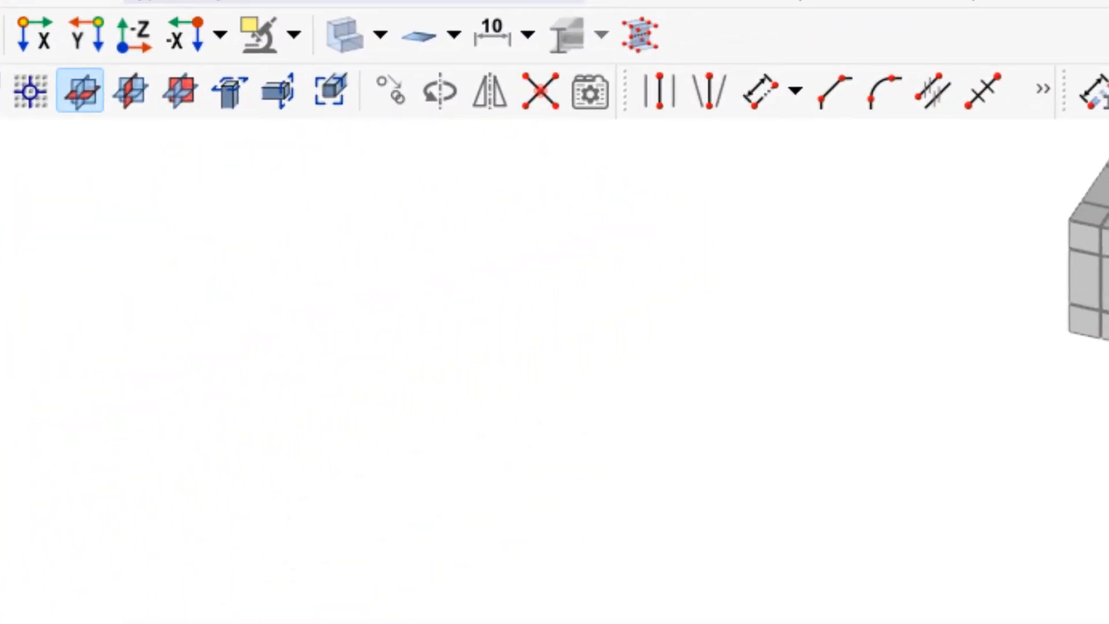
Set up a one-step copy of rafter nodes 8 and 14, picking the displacement from node 14 to column base node 10.
click(389, 93)
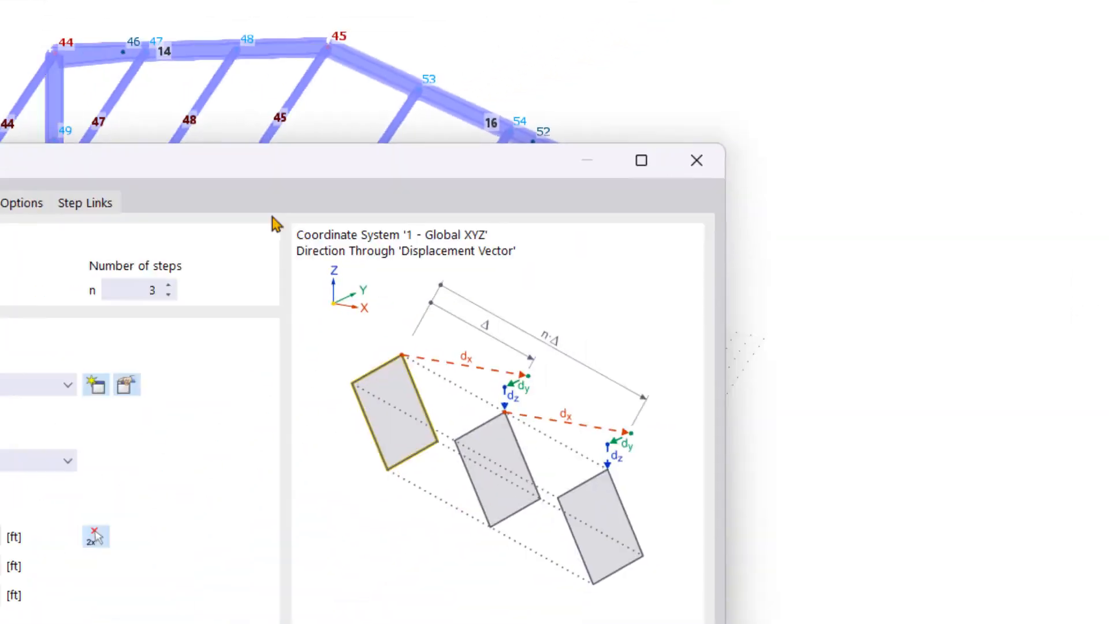
click(360, 178)
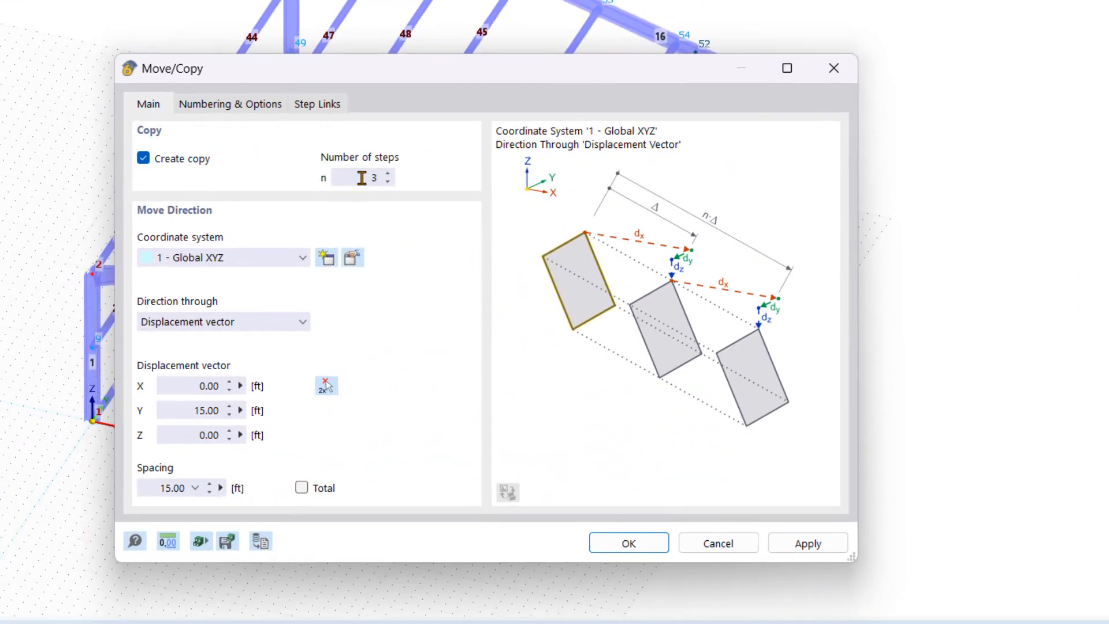
text(1)
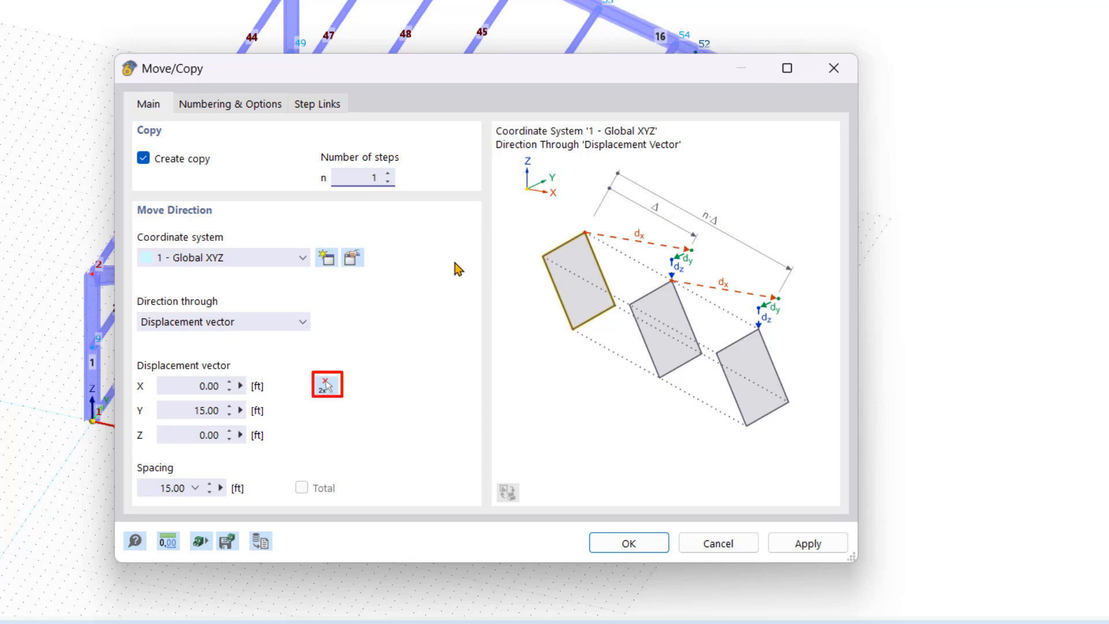
click(327, 385)
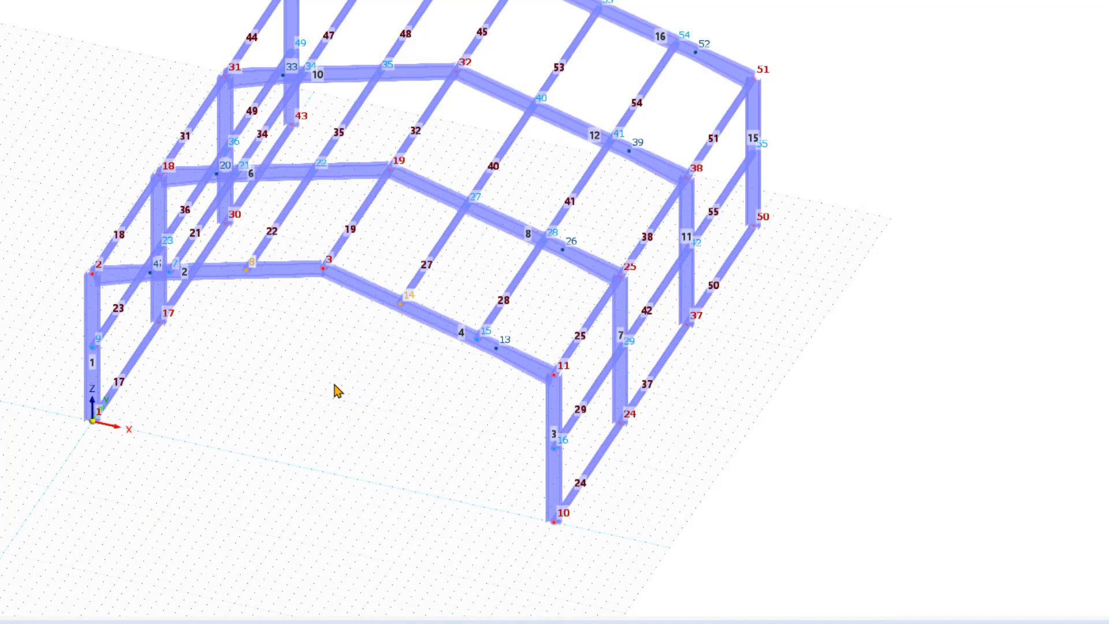
click(401, 304)
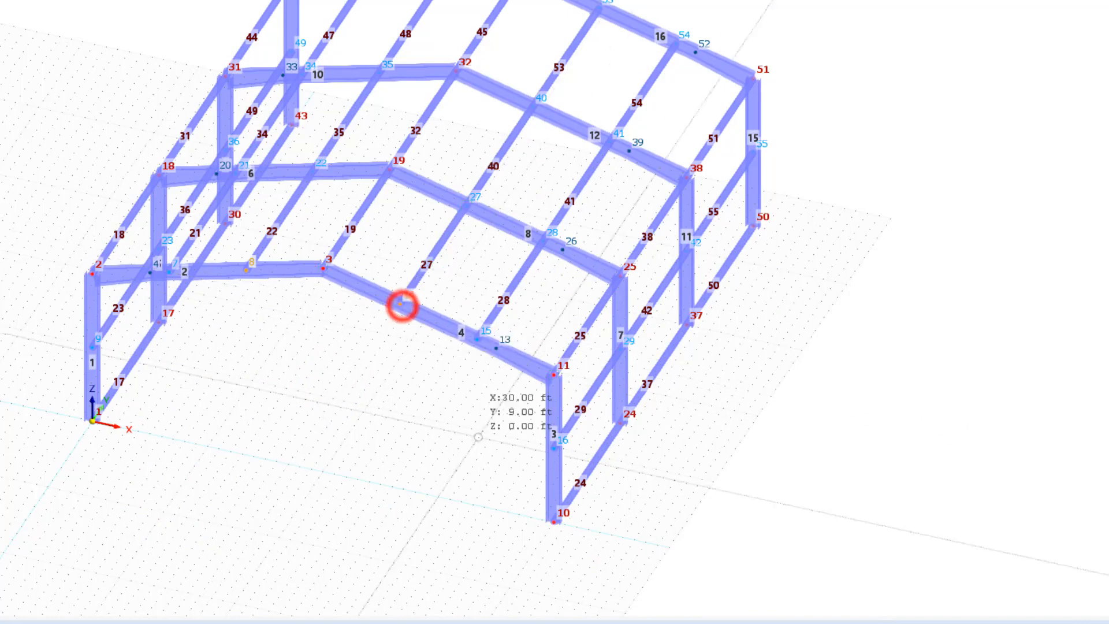
click(553, 521)
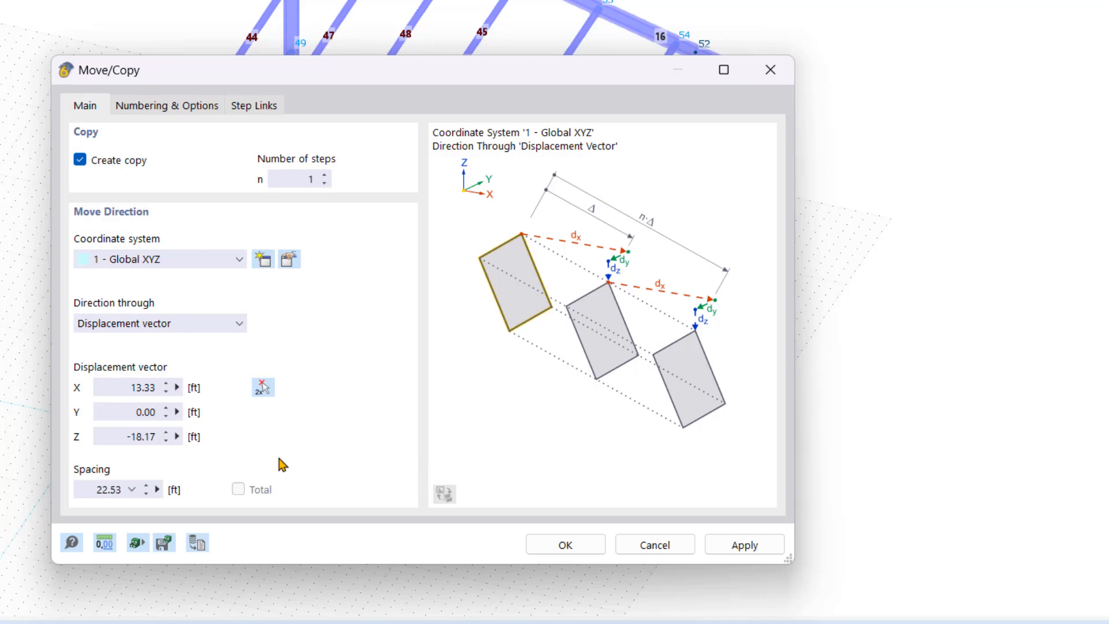
Set the X displacement to 0 ft and copy the nodes to ground level, generating two linked vertical members.
click(115, 387)
text(0)
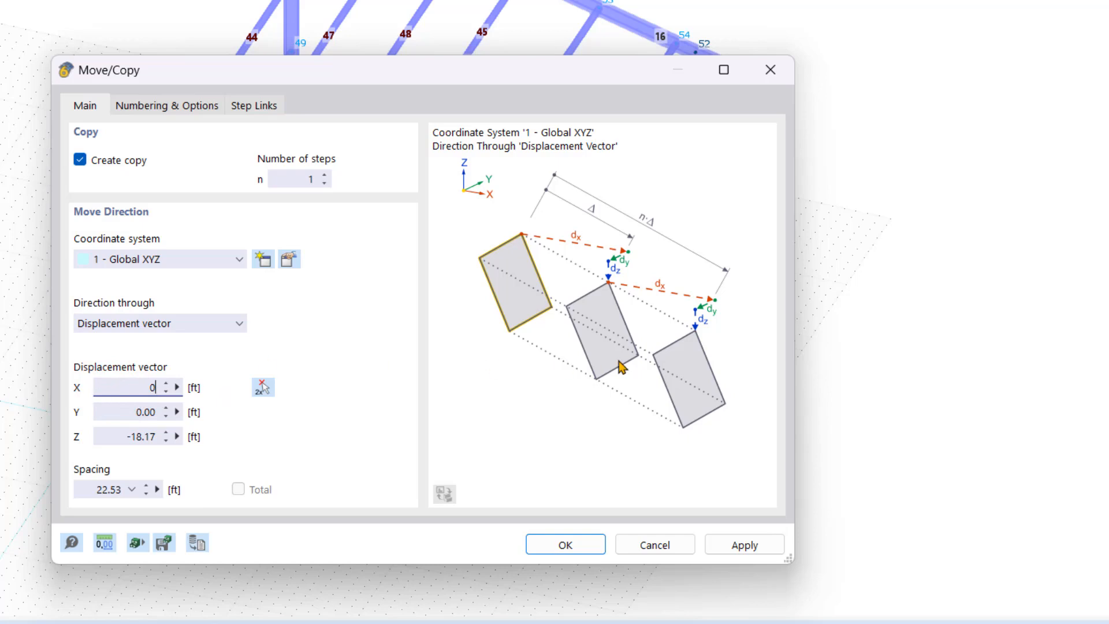
click(578, 550)
click(493, 539)
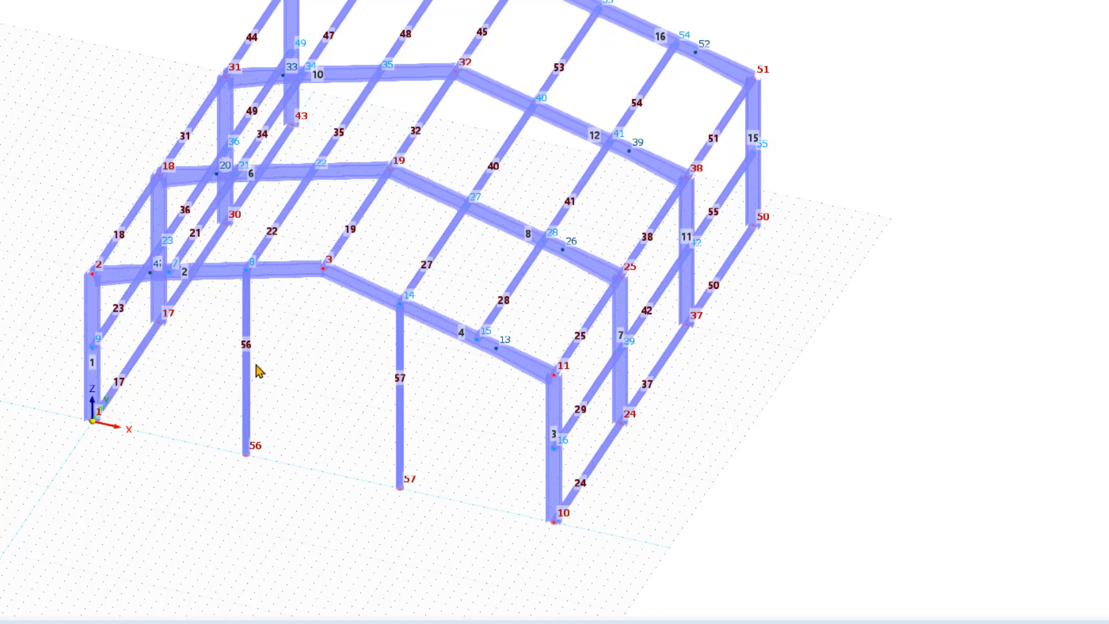
Change the member type of the two front-frame vertical members, 56 and 57, to Beam.
middle_drag(322, 388, 354, 392)
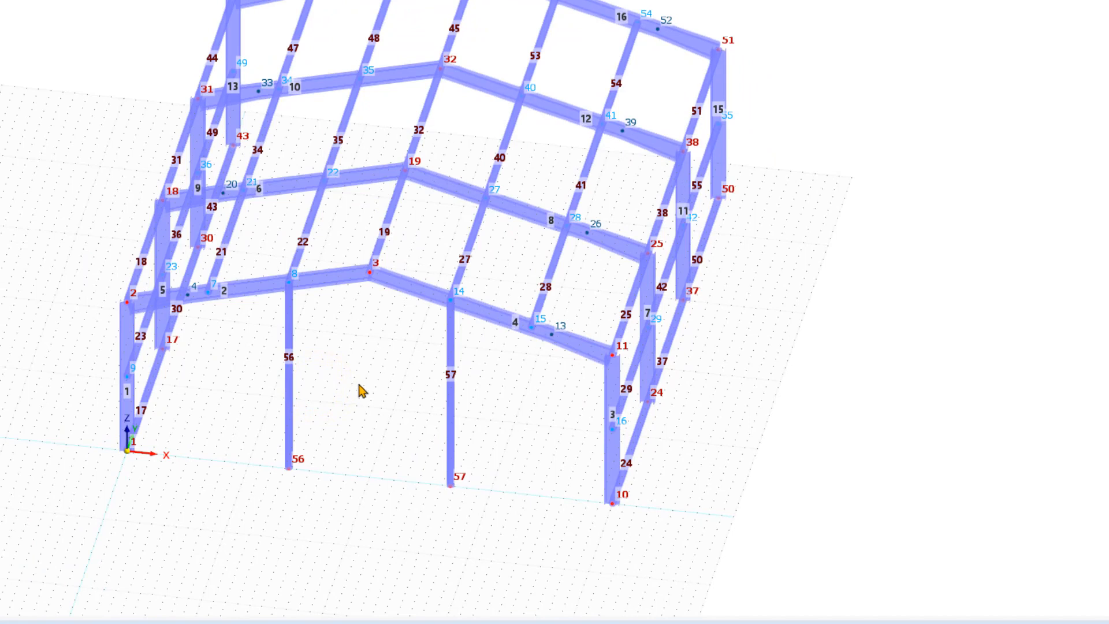
drag(479, 370, 275, 419)
double_click(287, 413)
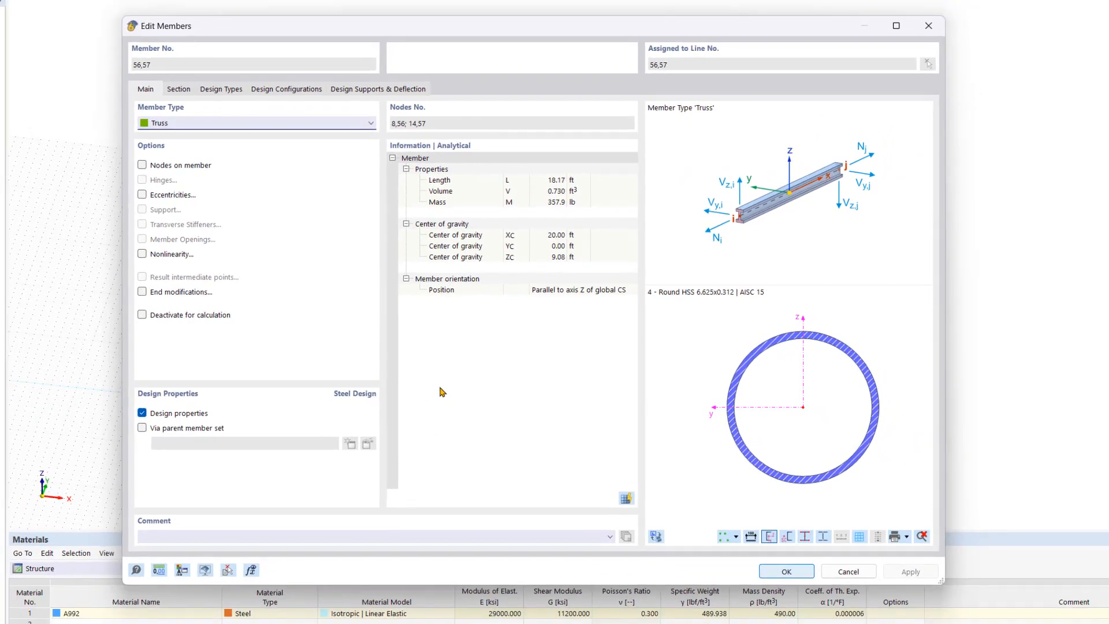
click(203, 123)
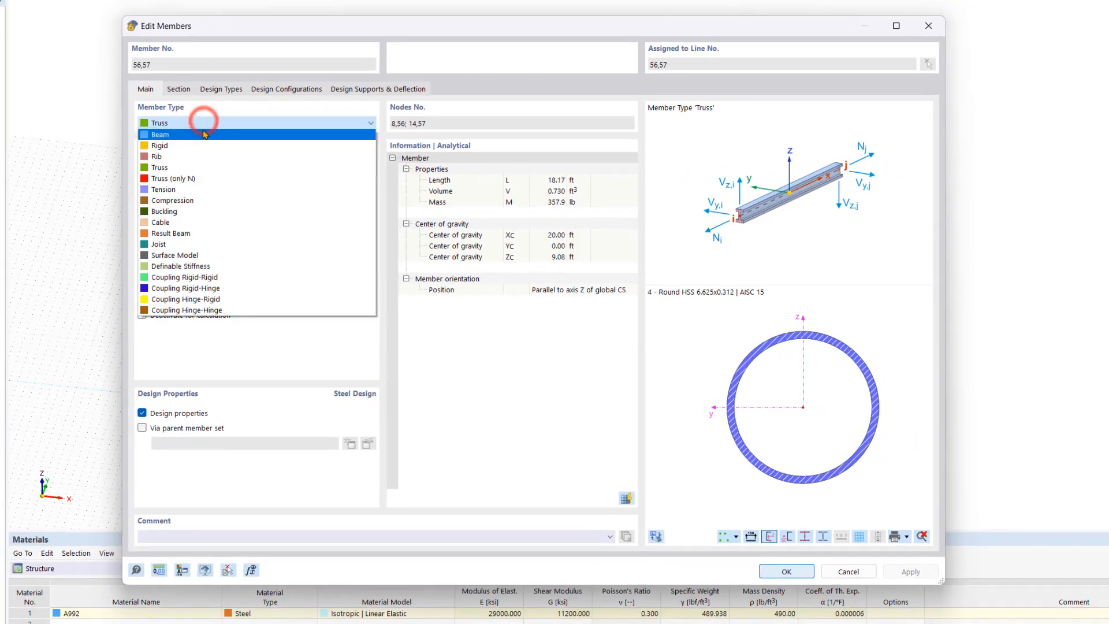
click(202, 130)
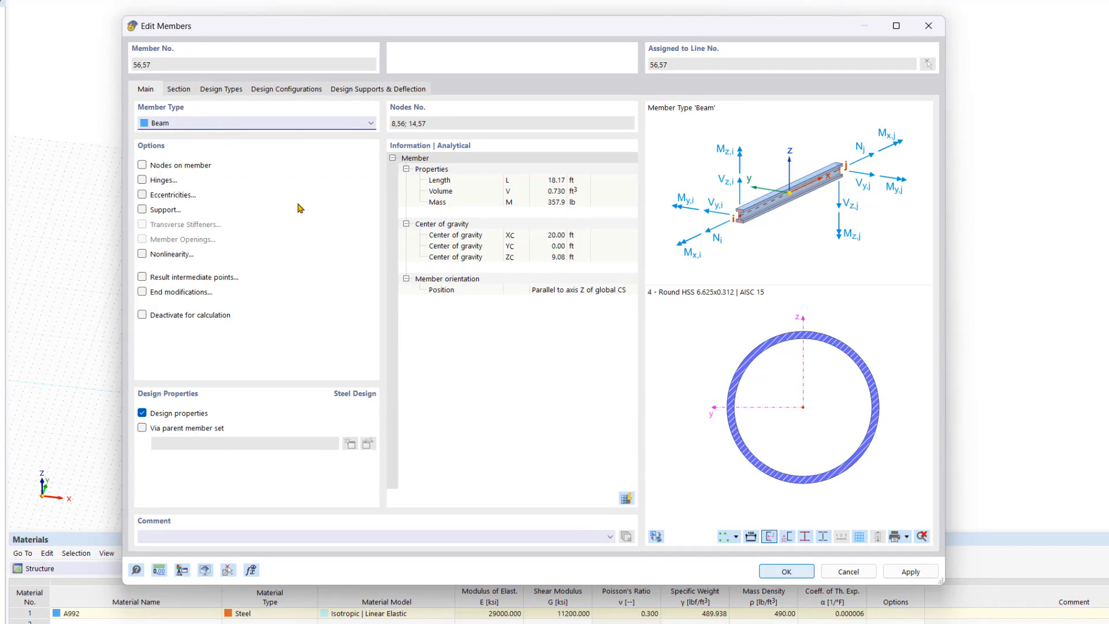
Assign the standardized I-section HP 8x36 from AISC 15 to members 56 and 57.
click(179, 89)
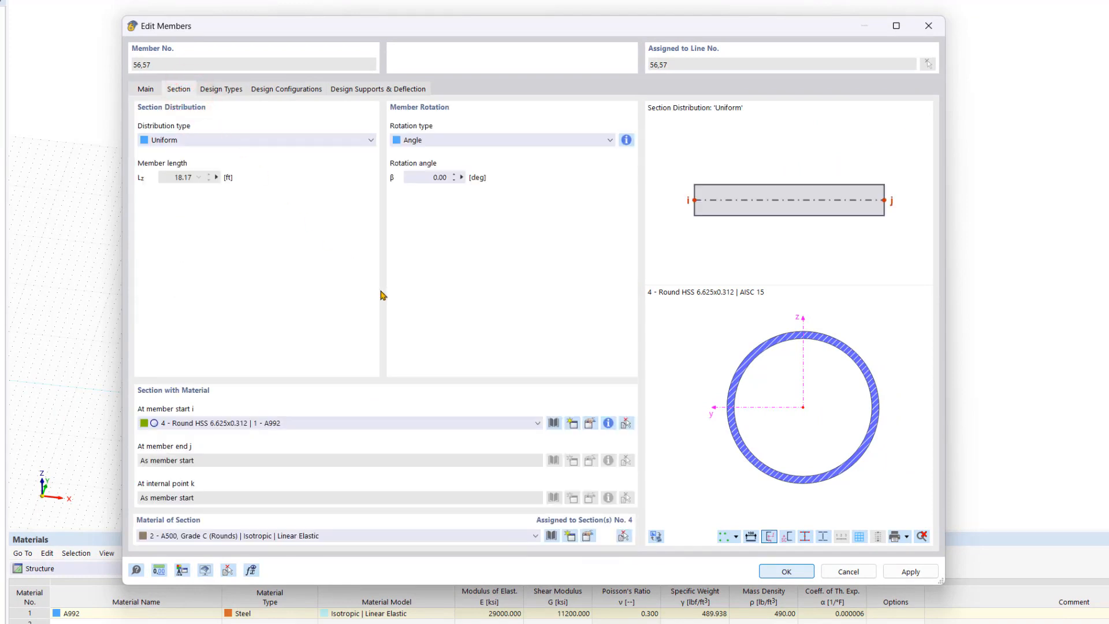
click(554, 423)
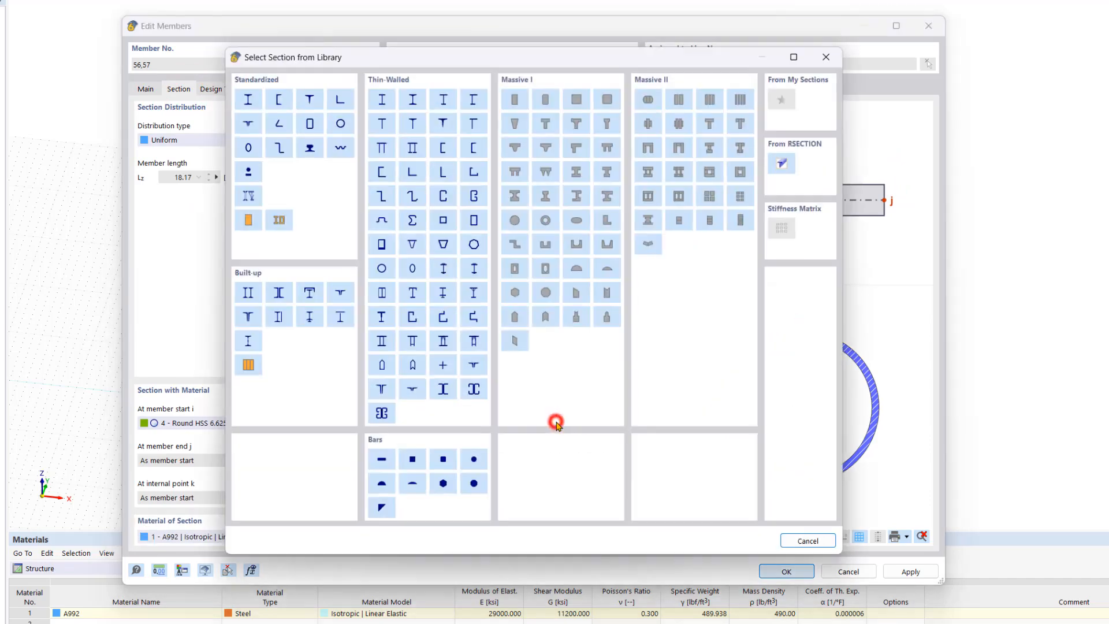
click(248, 99)
click(81, 265)
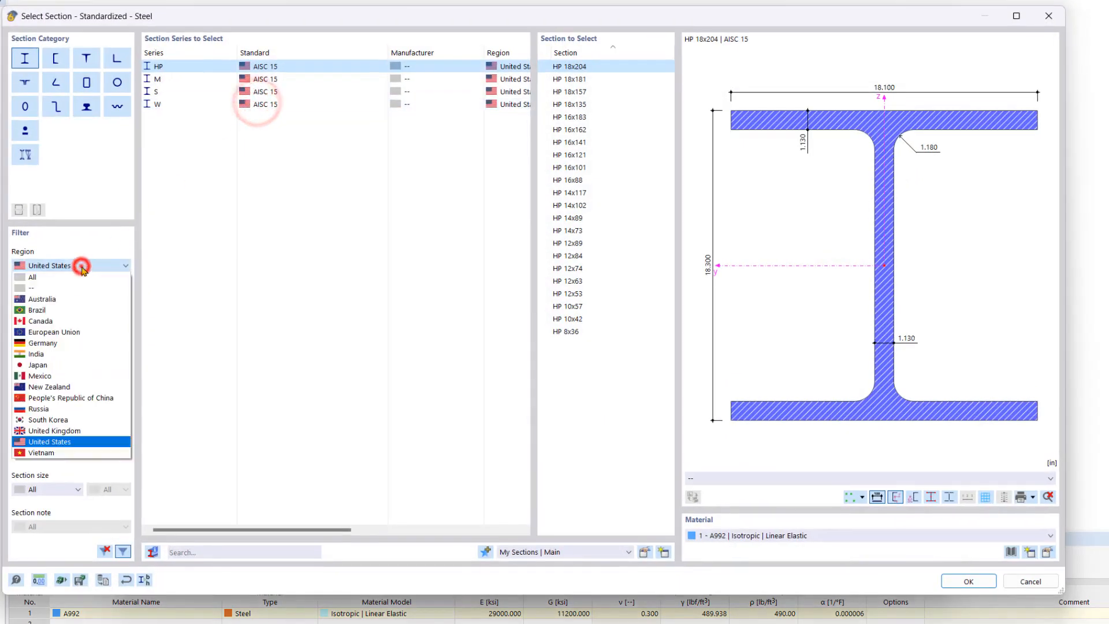
click(71, 303)
click(71, 313)
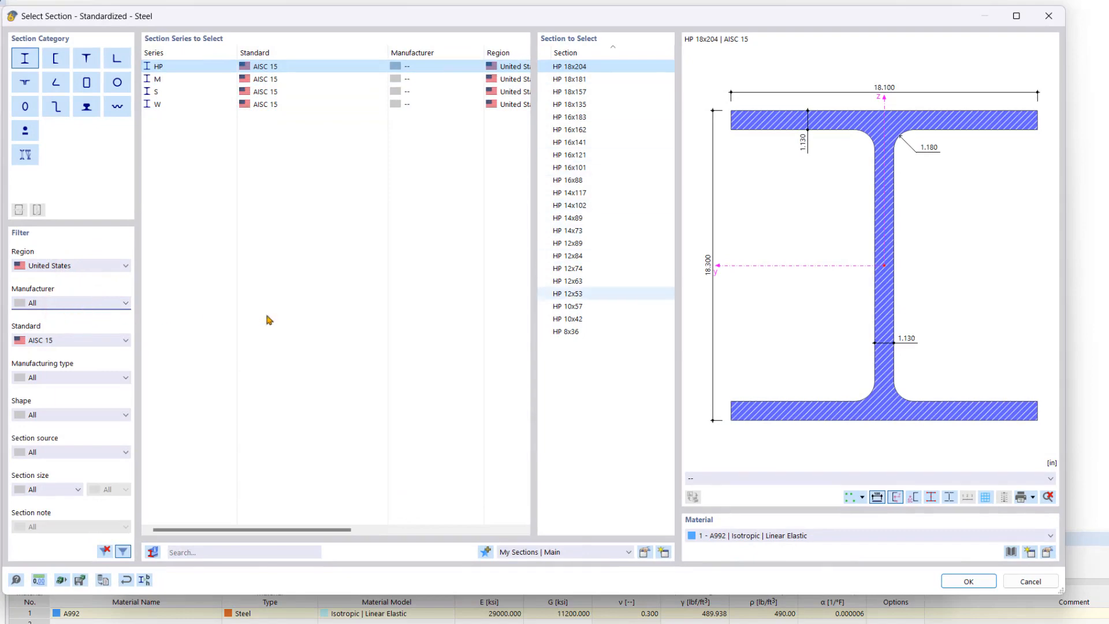
click(594, 332)
click(950, 578)
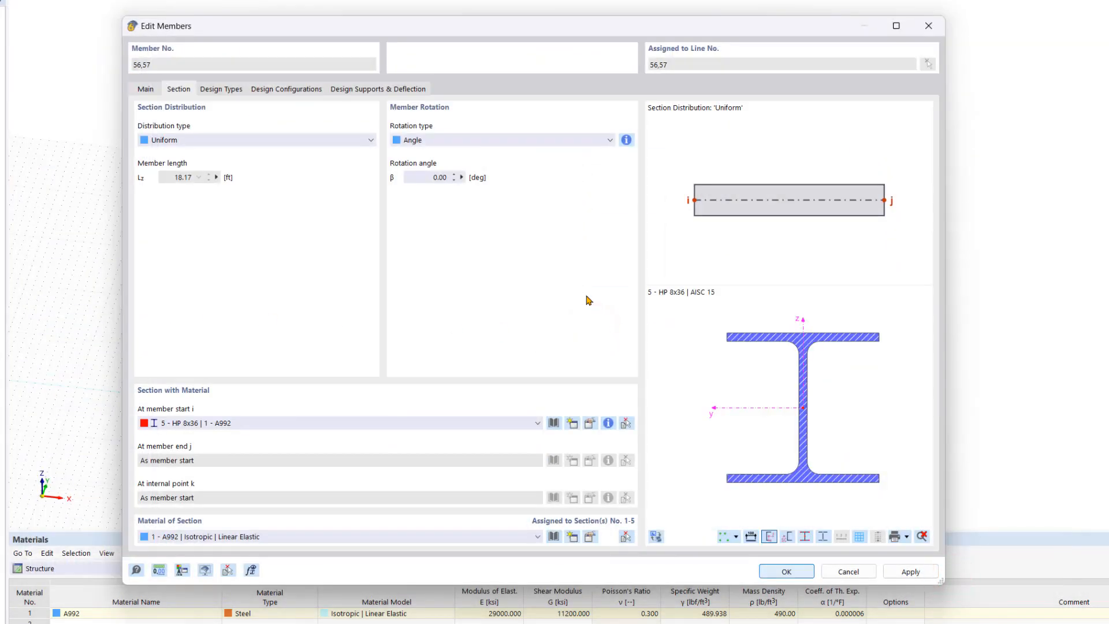
Set the rotation angle of members 56 and 57 to 90 degrees, apply the edits, and check the gable columns' orientation in 3D.
click(425, 178)
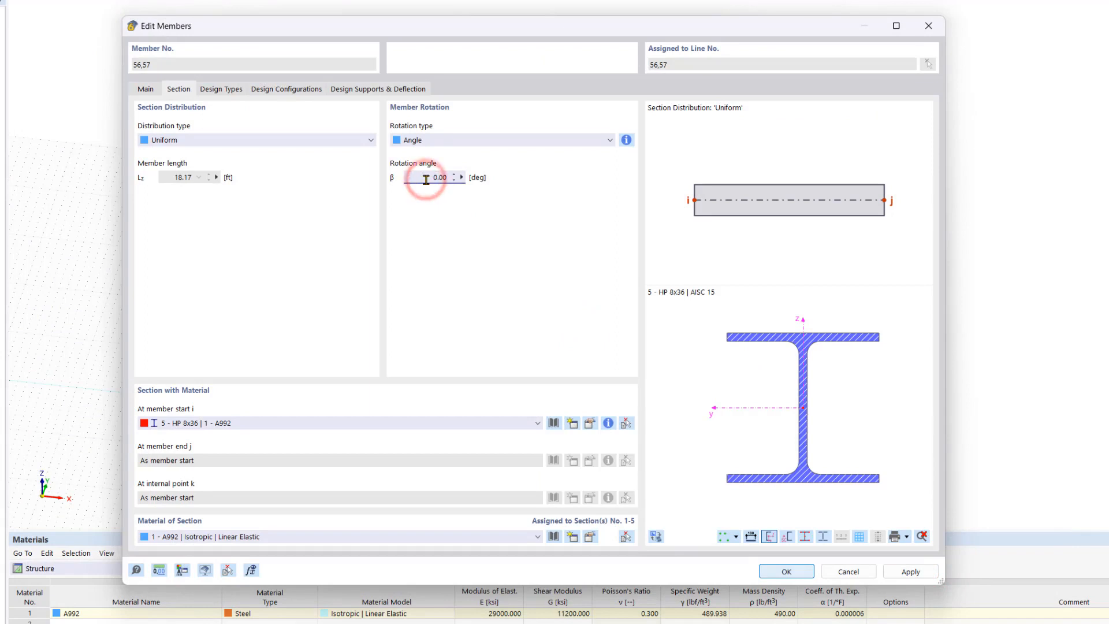
text(9)
click(577, 258)
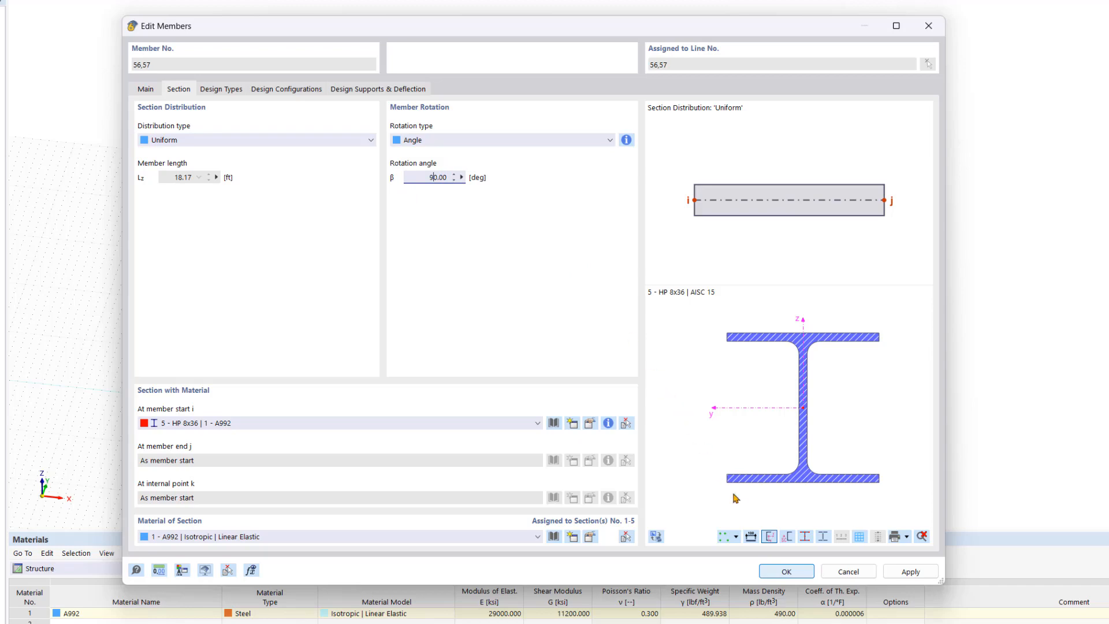
click(786, 573)
click(580, 461)
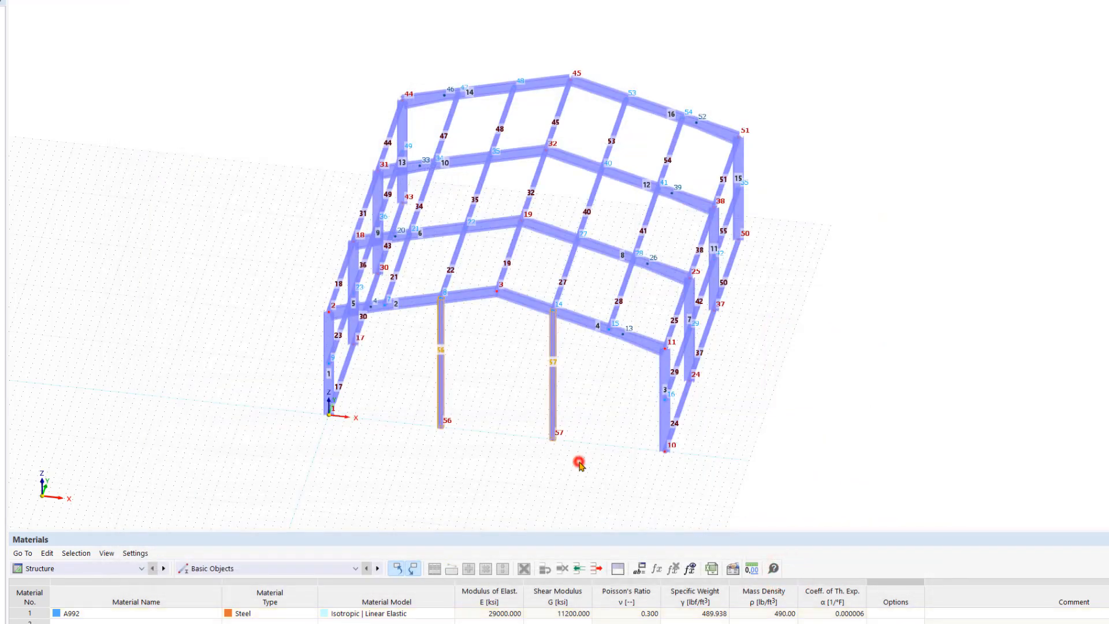
scroll(596, 418, up, 5)
middle_drag(613, 363, 551, 275)
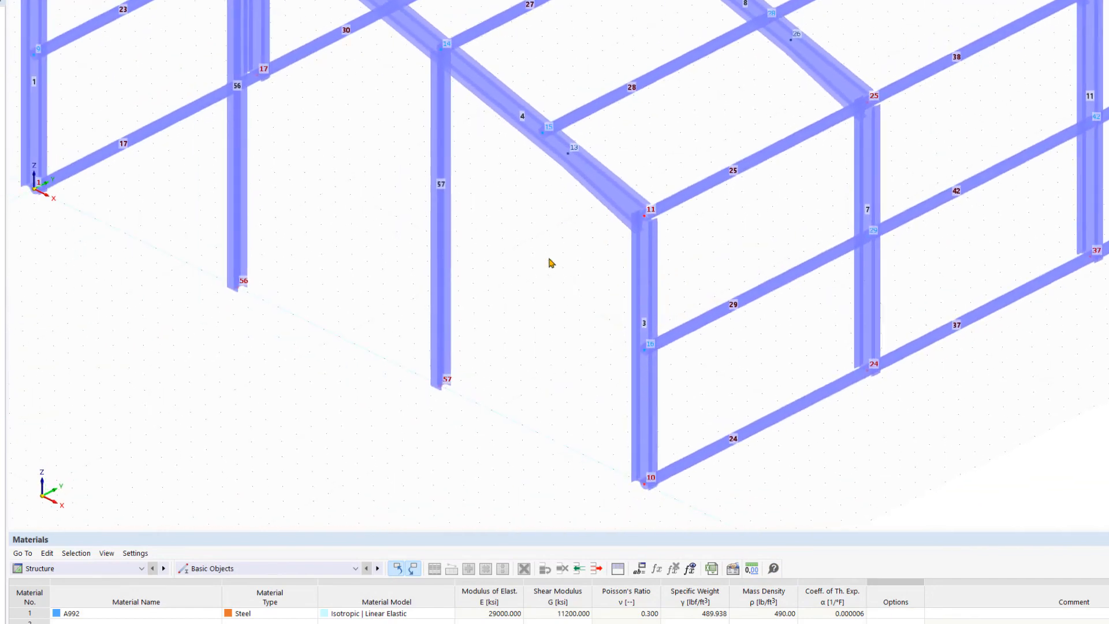